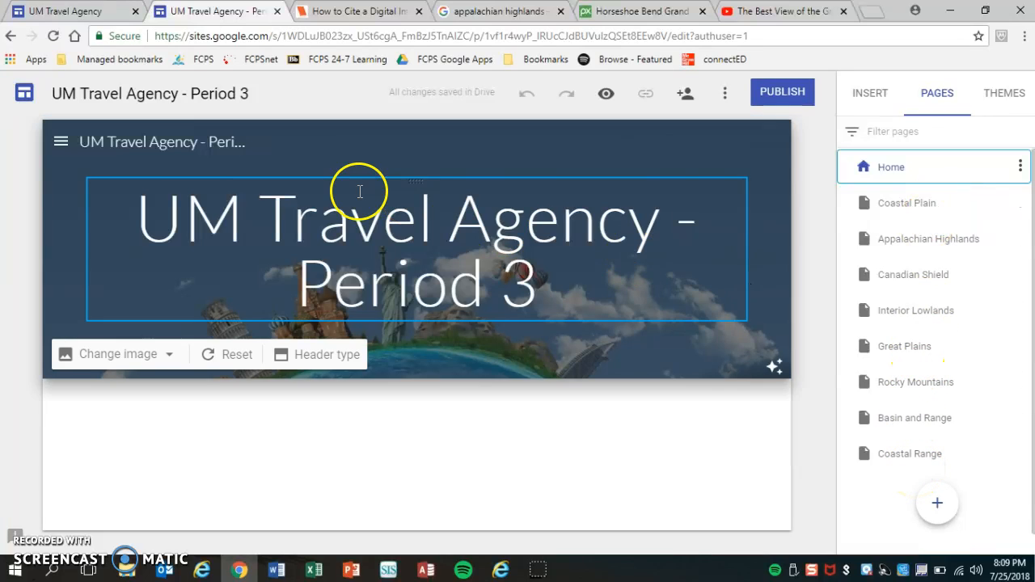
Step: Open the UM Travel Agency - Period 3 site's navigation menu of Home and region pages
left_click(60, 143)
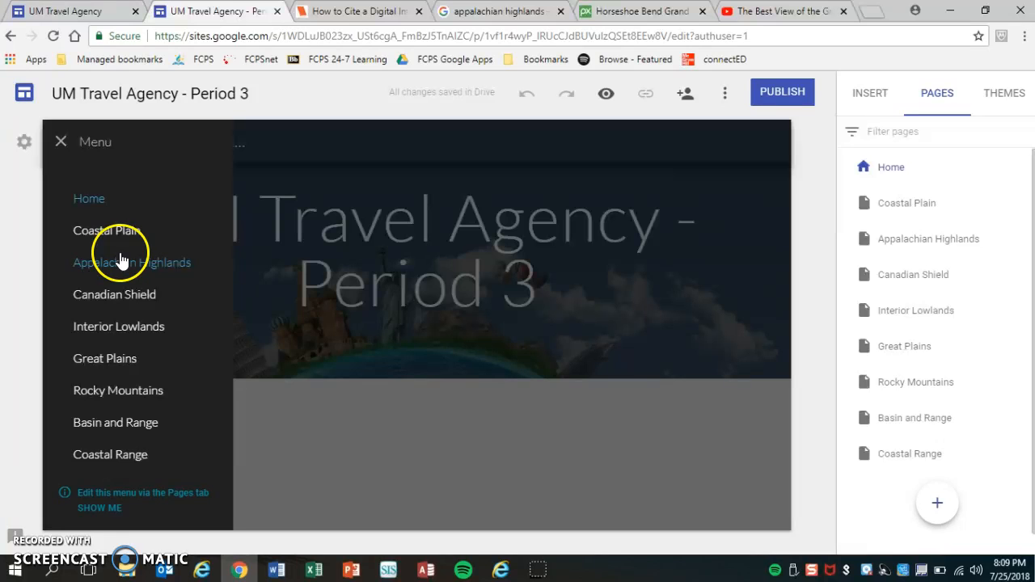
Step: Go to the Basin and Range page and close the navigation menu to reveal its collage header
left_click(114, 422)
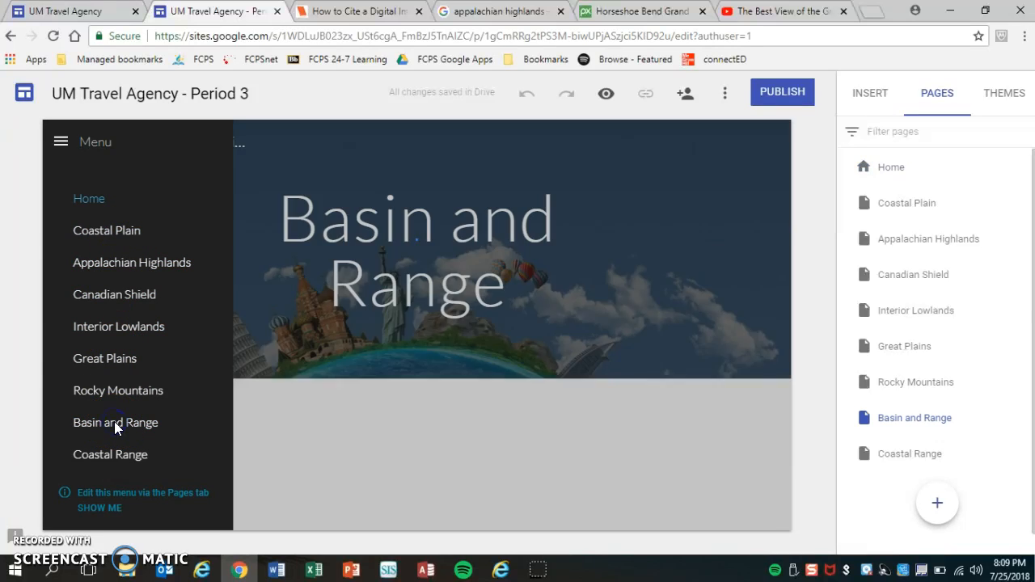
left_click(325, 435)
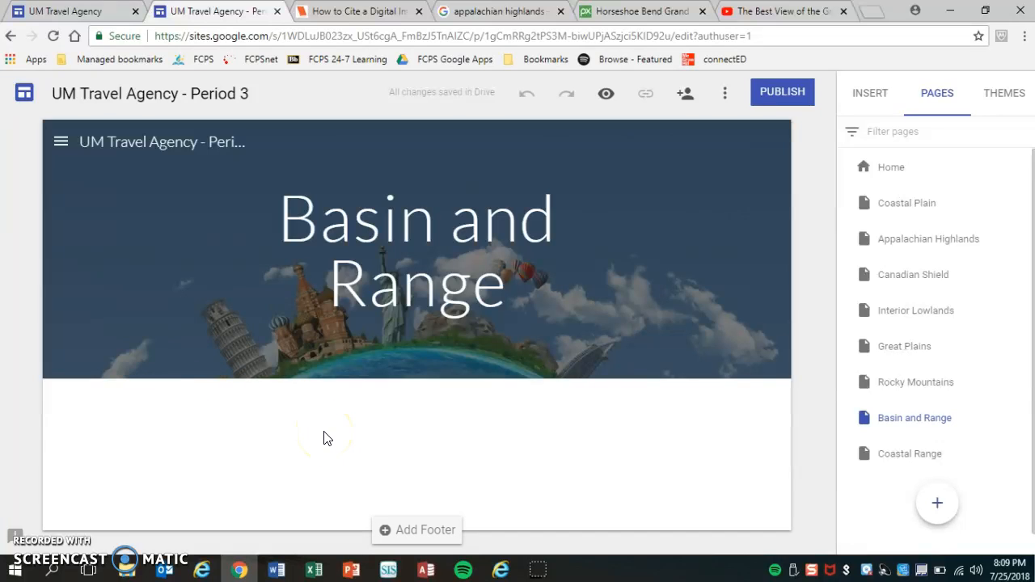
left_click_drag(471, 434, 499, 438)
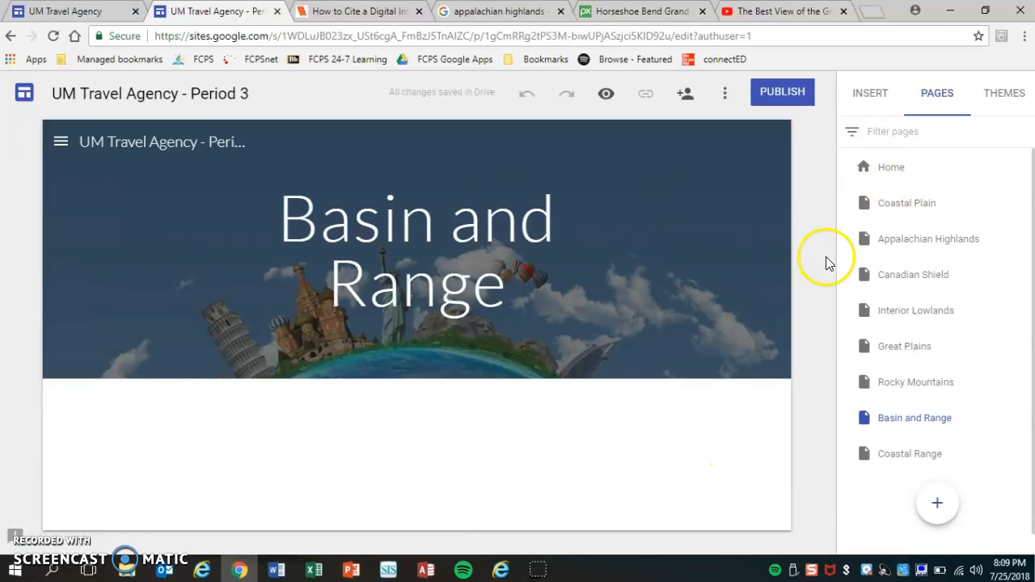
mouse_move(529, 203)
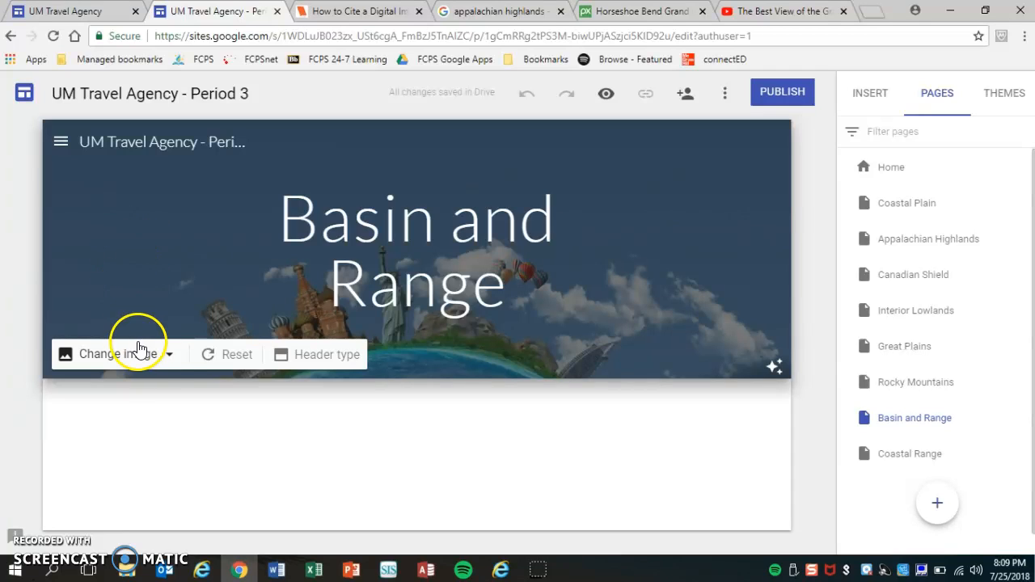
Step: Open the header's Select image picker, browse its Gallery and By URL tabs, then its Search tab
left_click(159, 362)
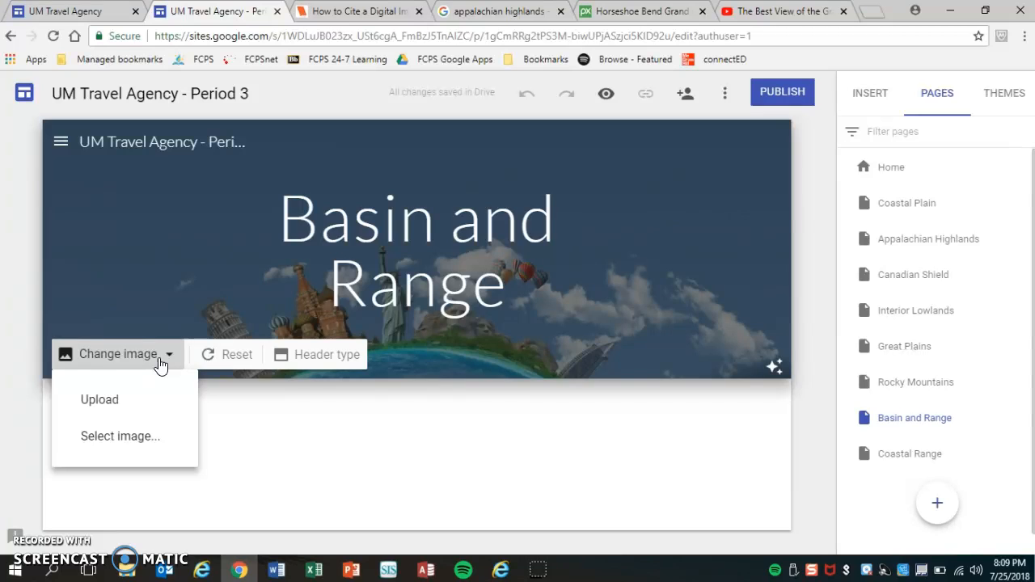
left_click(138, 439)
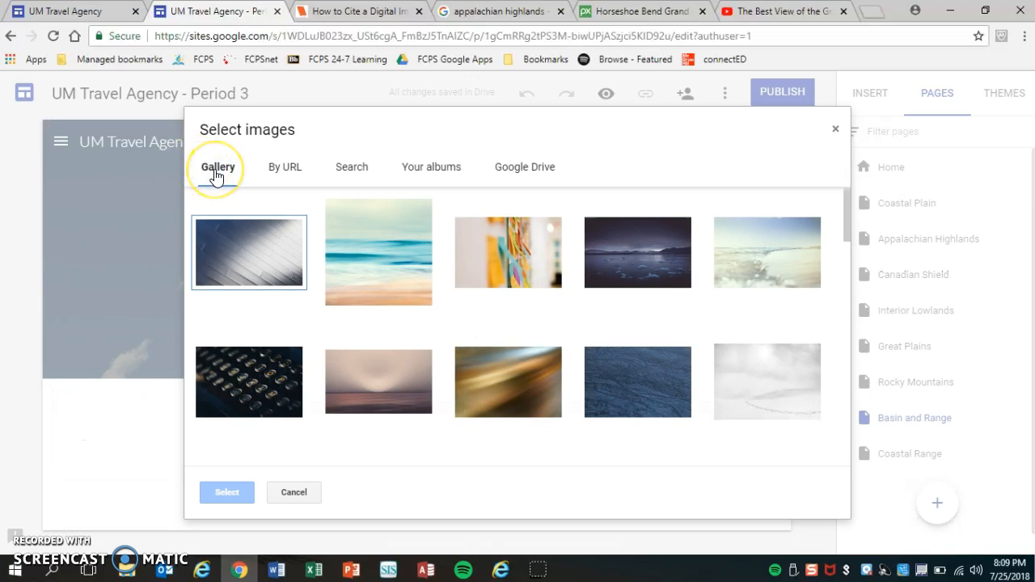
left_click(286, 171)
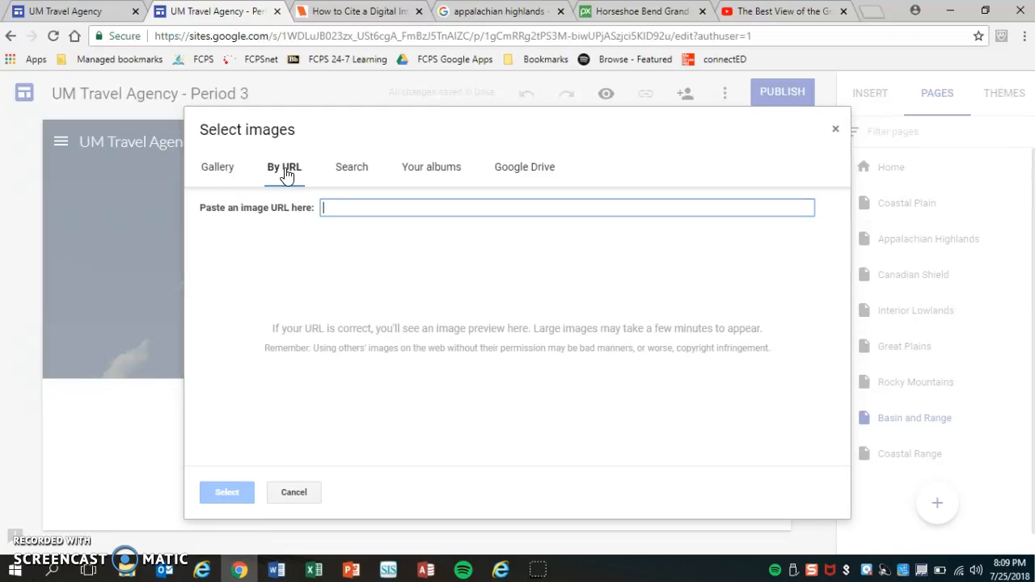
left_click(262, 355)
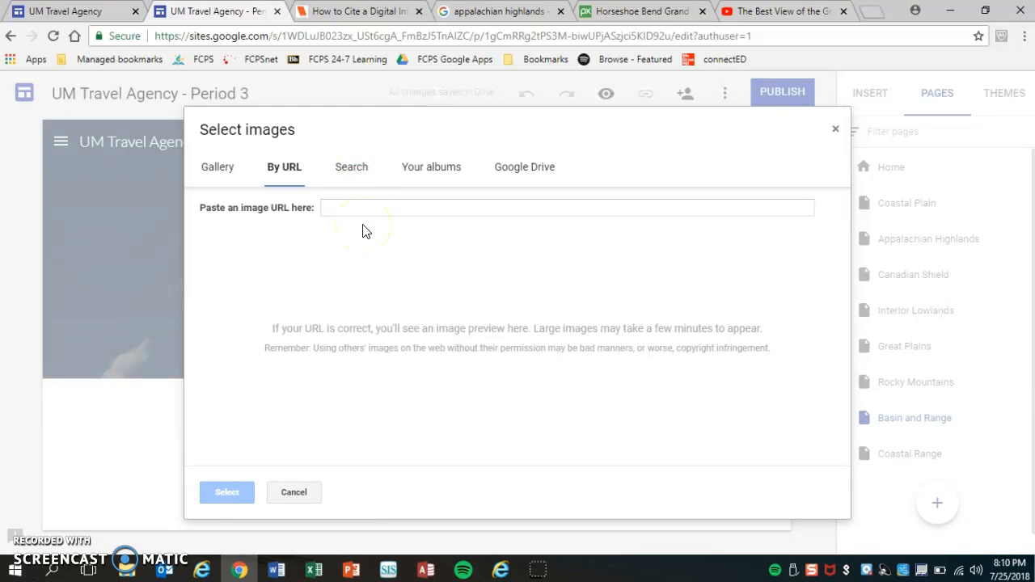
left_click(353, 177)
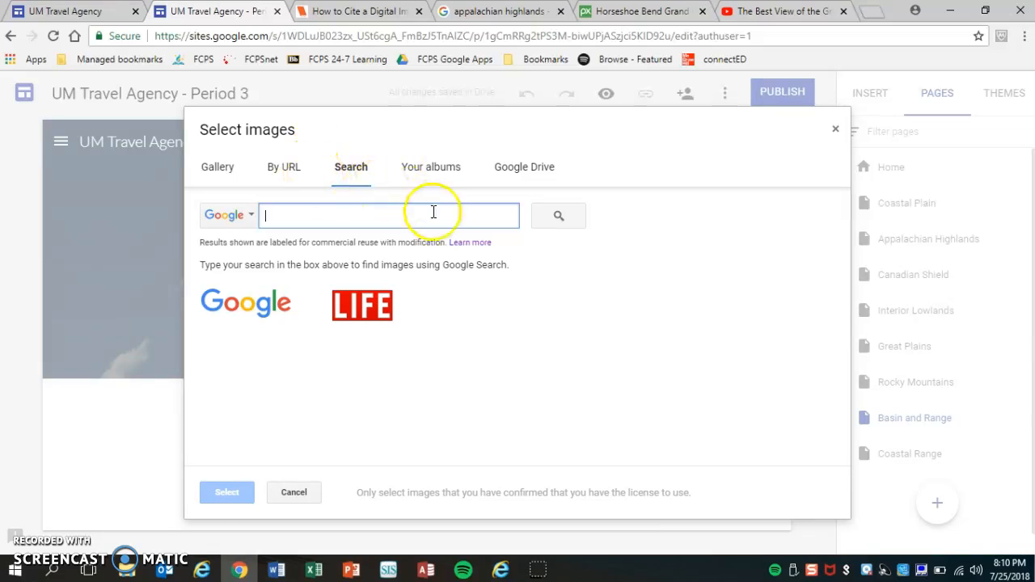
Step: Replace the header with the fourth 'horseshoe bend grand canyon' image search result
left_click(353, 220)
type("horseshoe bend grand canyon")
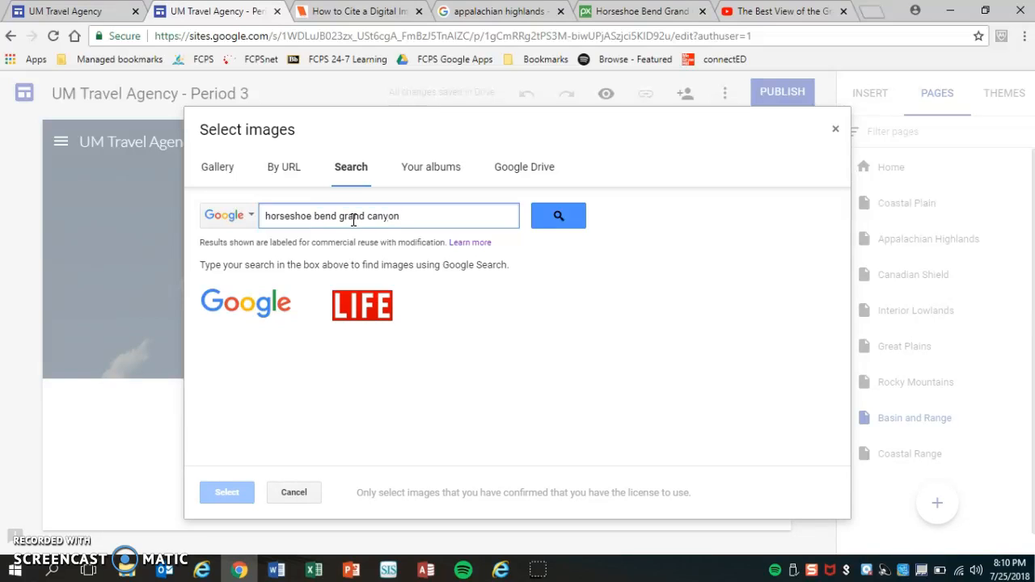
left_click(557, 216)
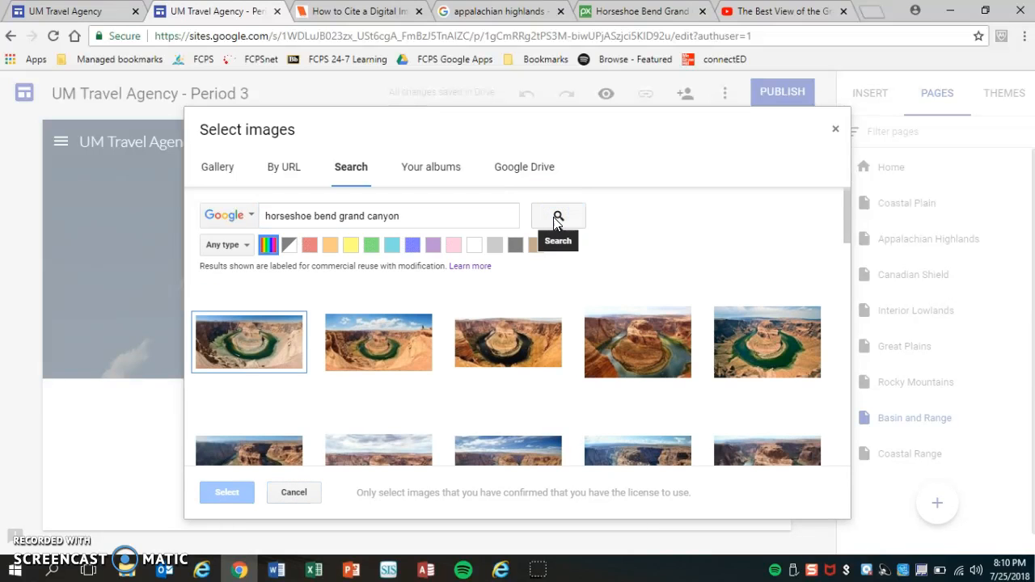
left_click(657, 358)
left_click(221, 495)
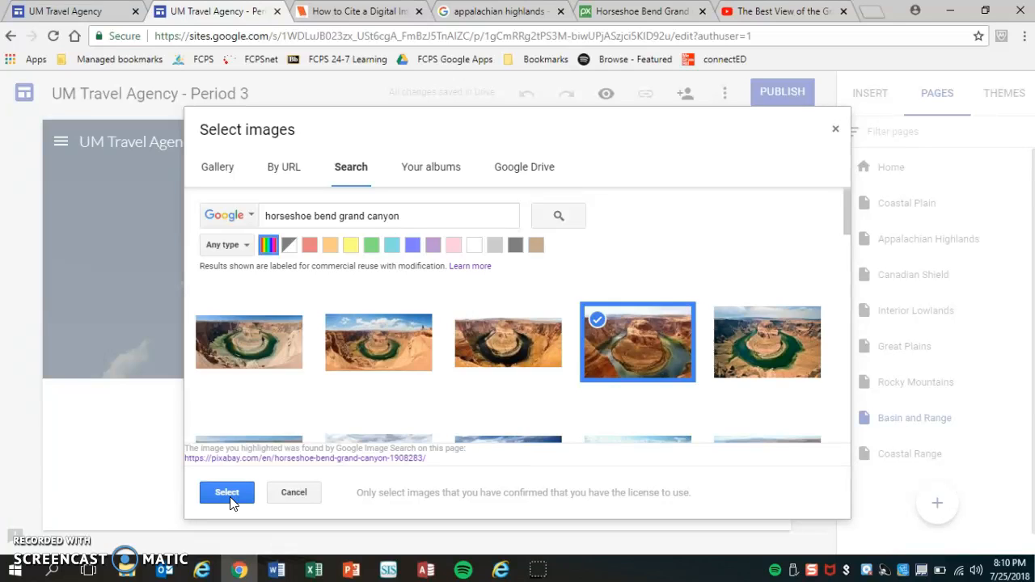
left_click(226, 499)
left_click(226, 497)
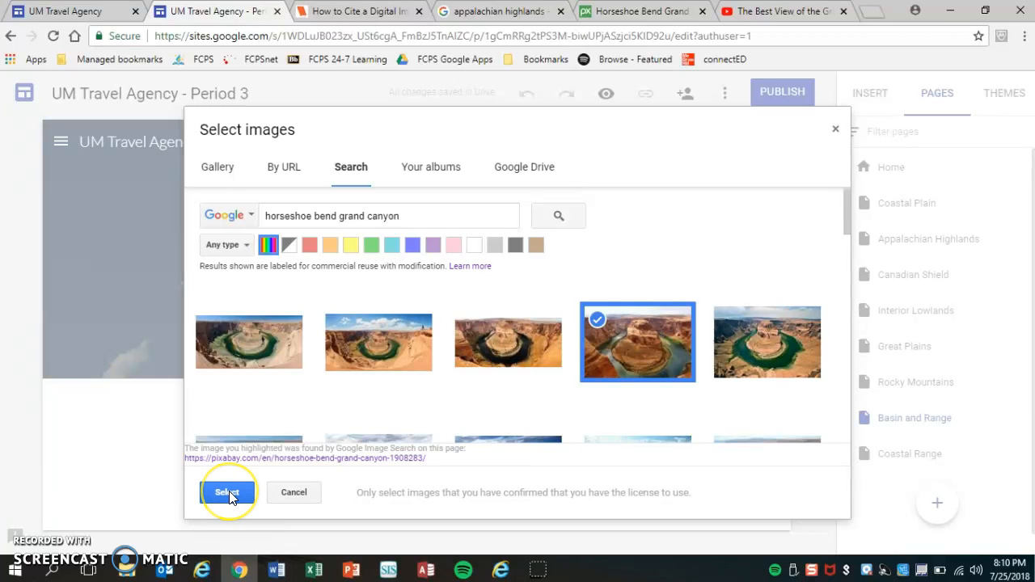
left_click(228, 495)
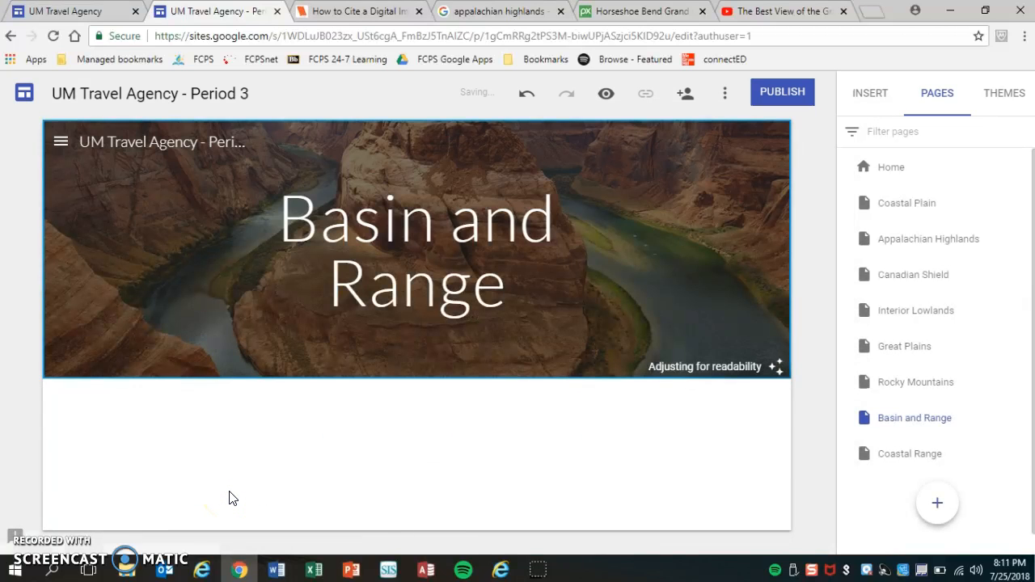
mouse_move(667, 283)
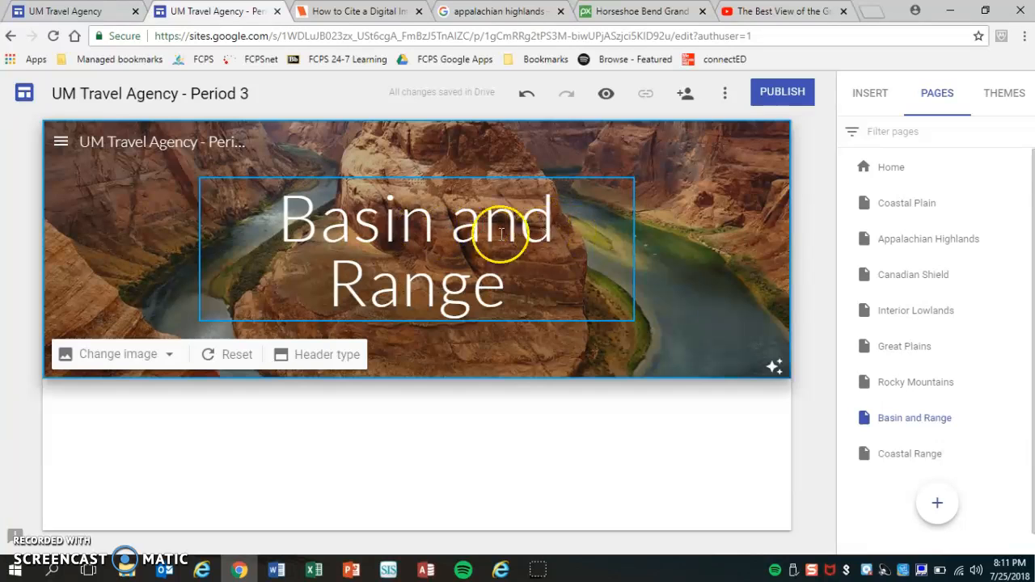
left_click(775, 368)
left_click(775, 368)
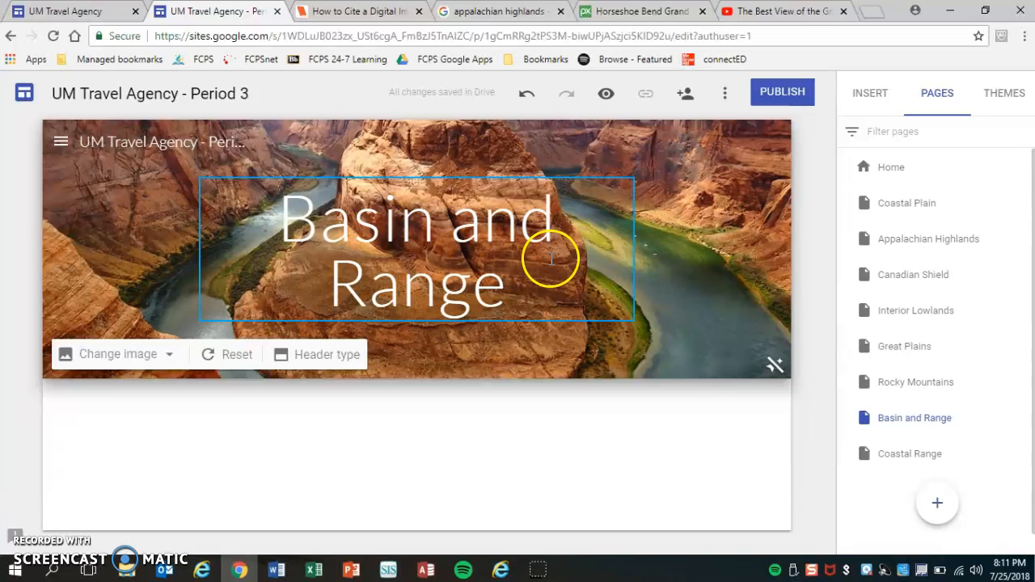
left_click(774, 368)
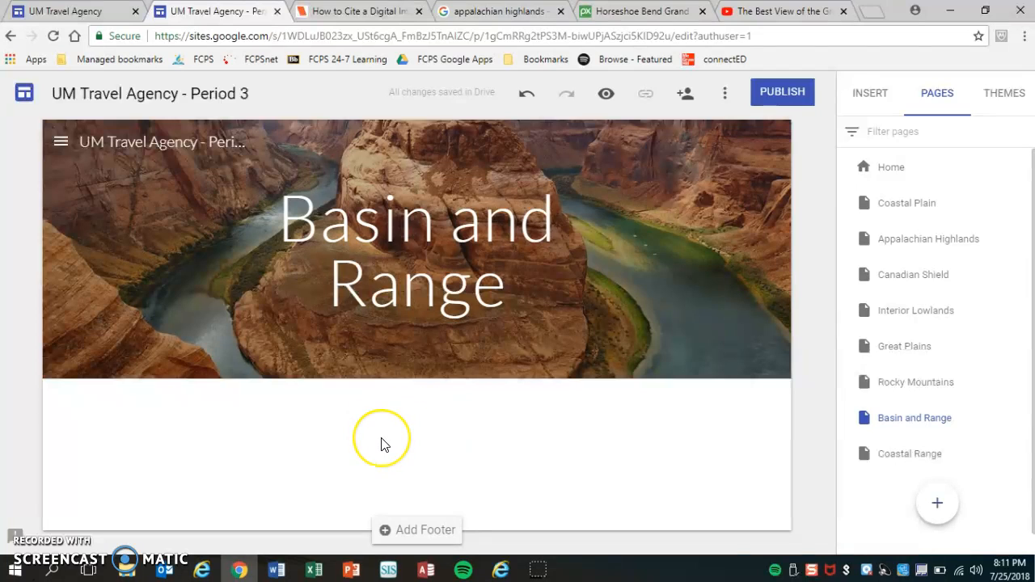
Step: Insert an empty text box under the header image and style it as Subheading
left_click(878, 98)
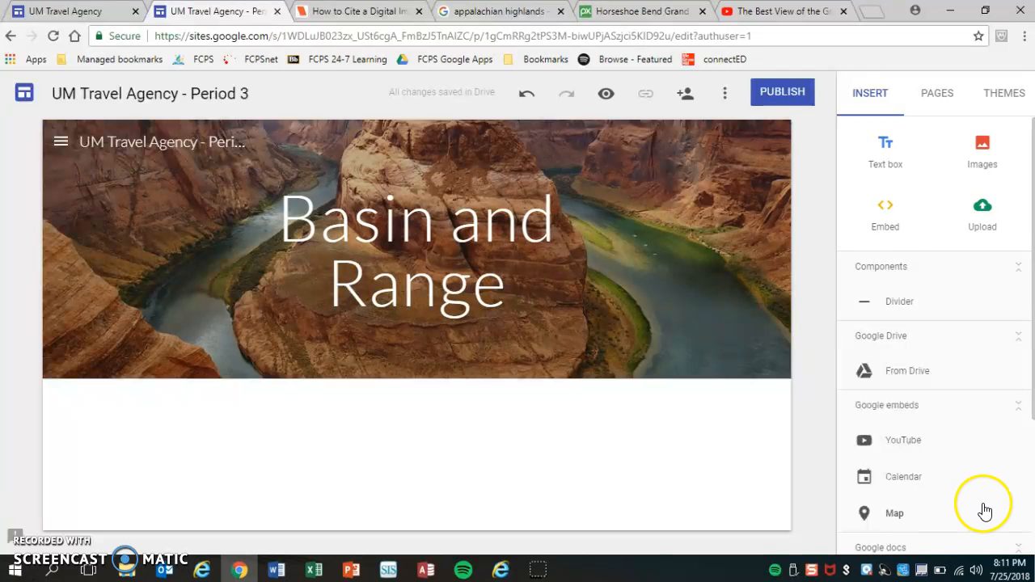
left_click(886, 151)
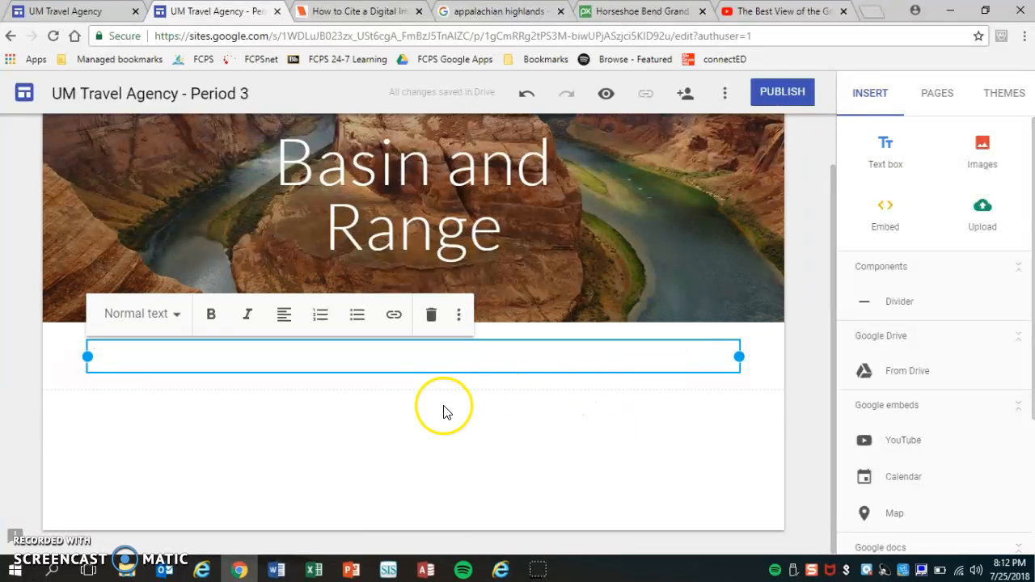
left_click(167, 317)
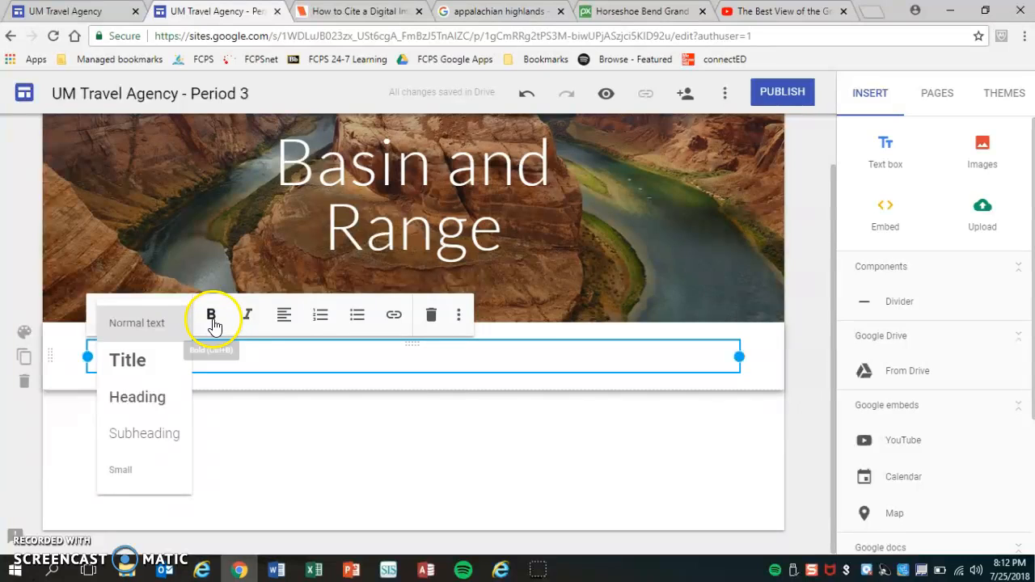
left_click(287, 318)
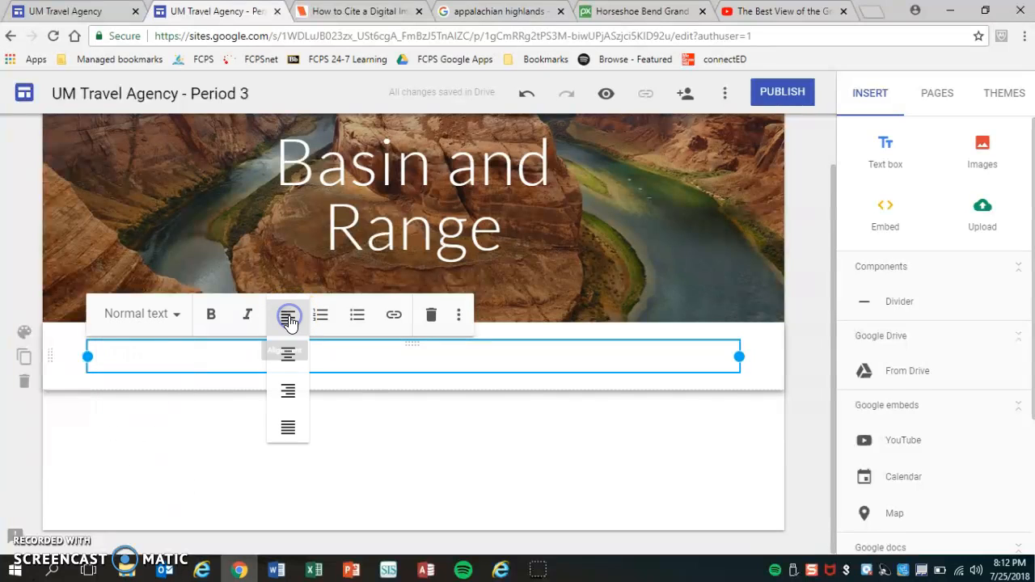
left_click(296, 320)
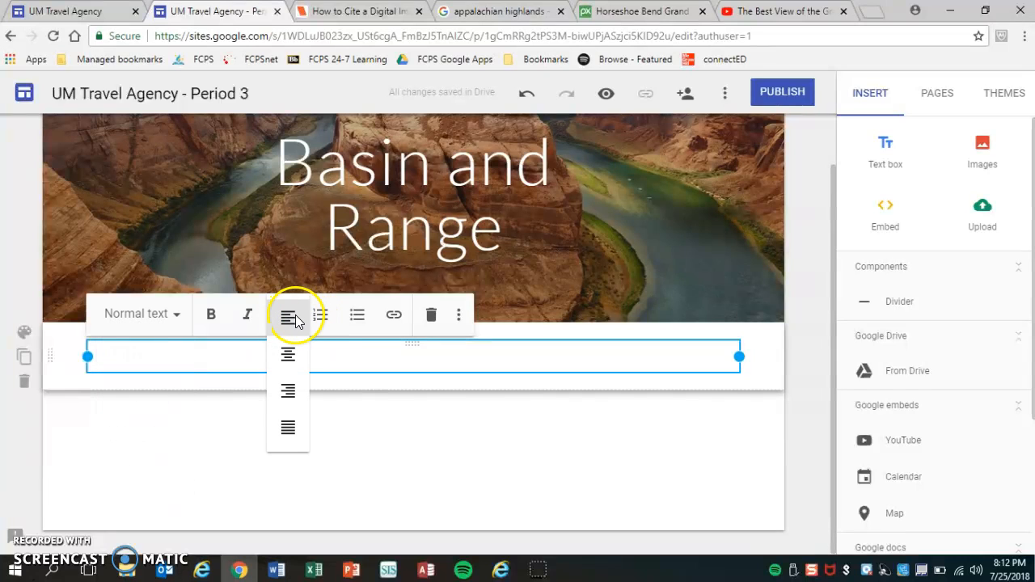
left_click(164, 321)
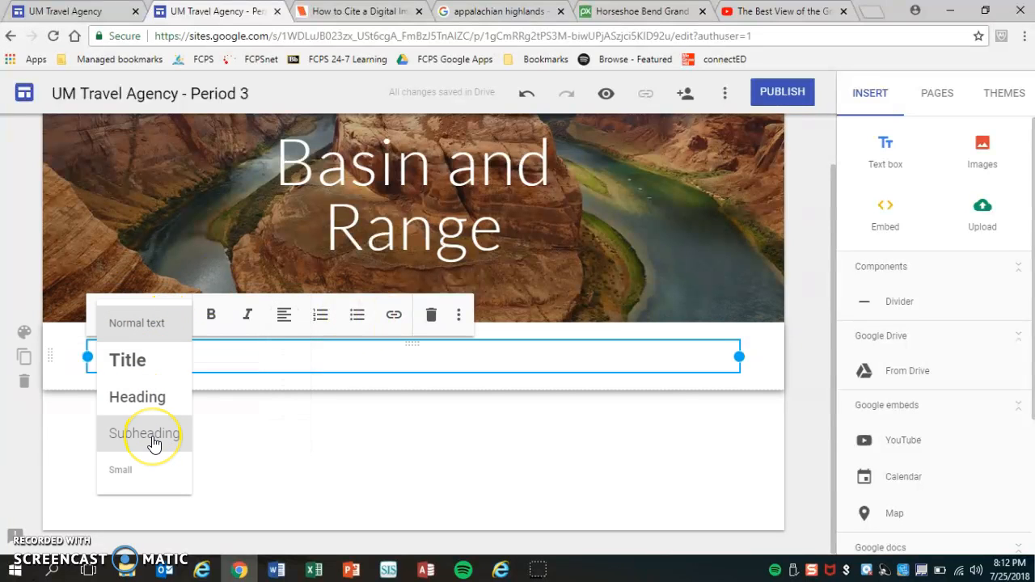
left_click(154, 441)
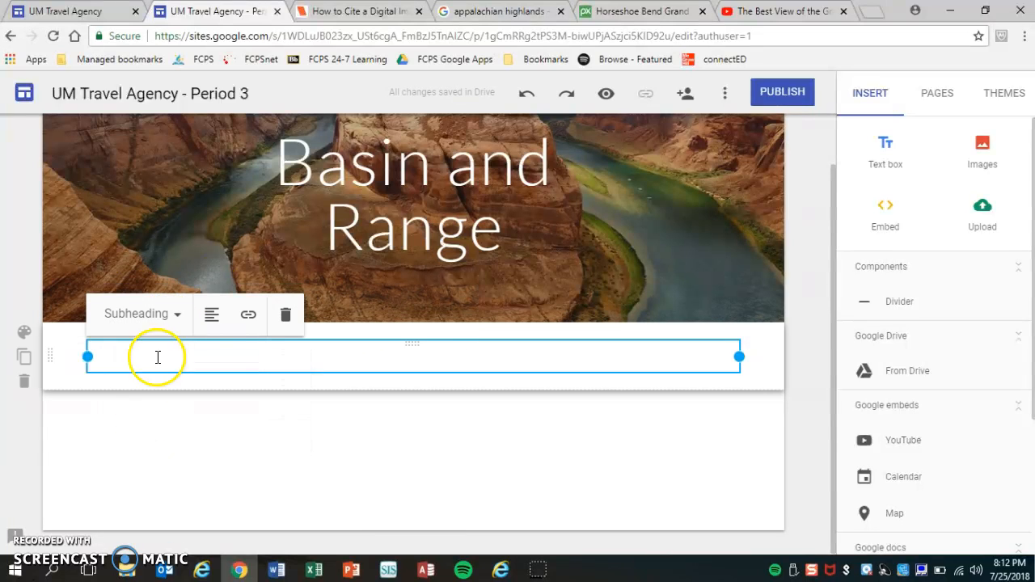
Step: Type 'Location: West of the Rocky Mountains' into the subheading, then bring up the image picker
left_click(220, 356)
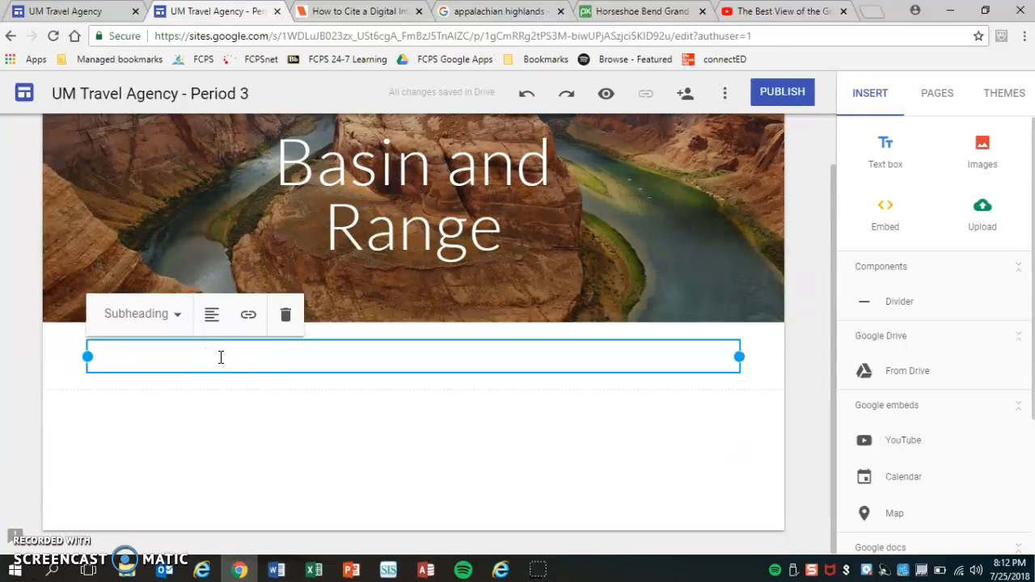
type("Loca")
type("tion: We")
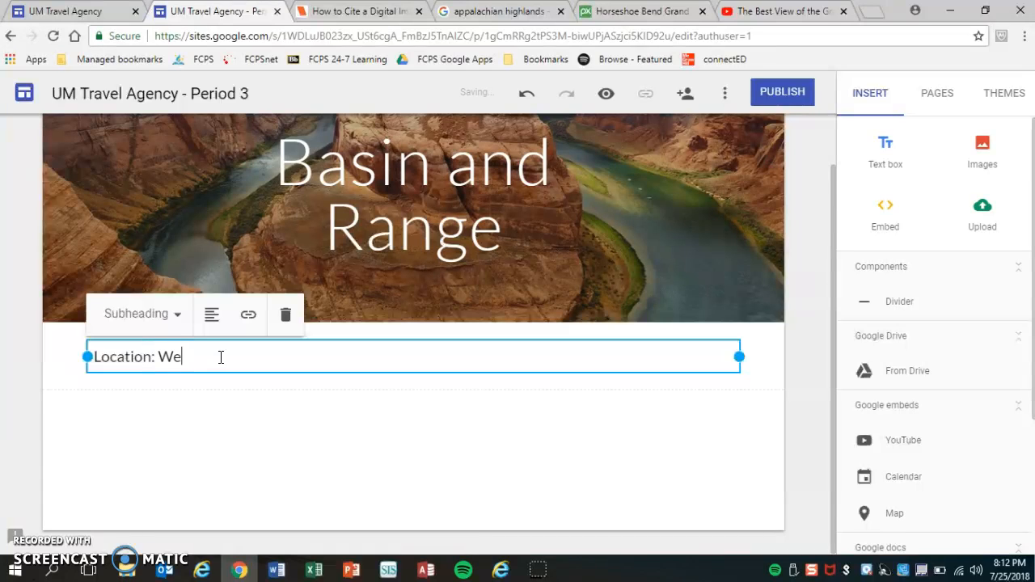
type("st of the Rocky Mountains")
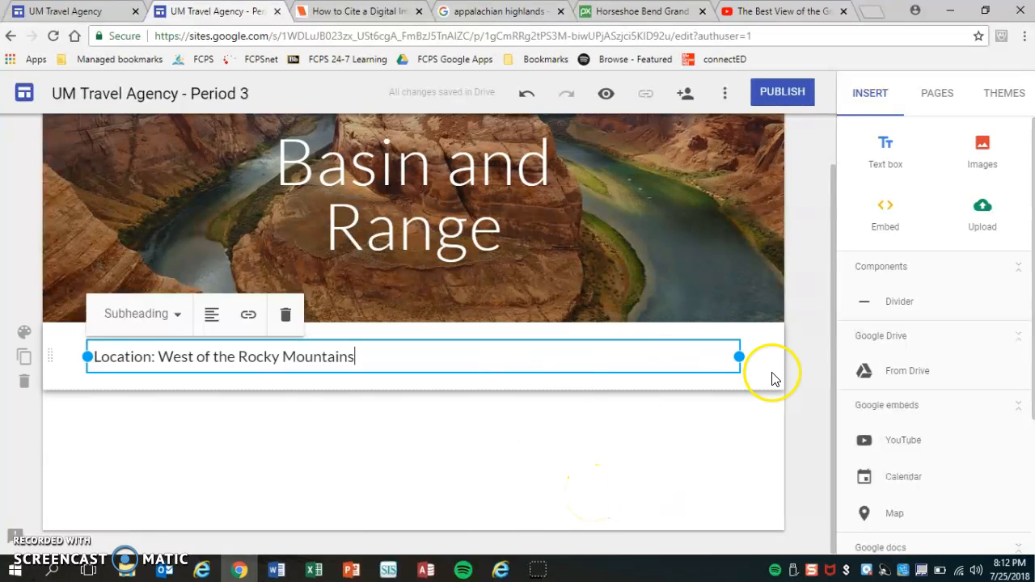
left_click(990, 152)
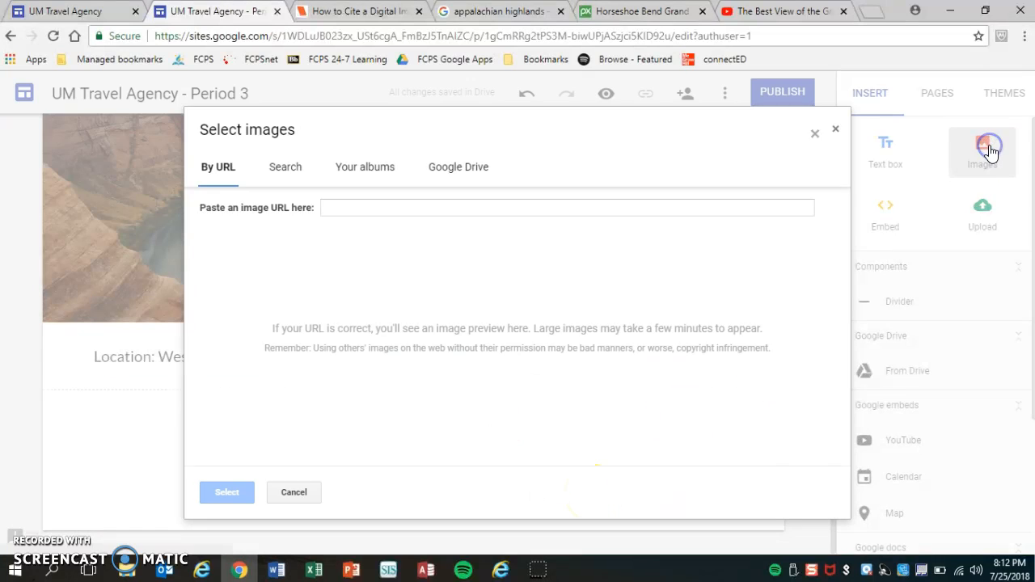
Step: Search images for 'death valley' and insert the Death Valley Hot Dry photo
left_click(283, 166)
left_click(376, 222)
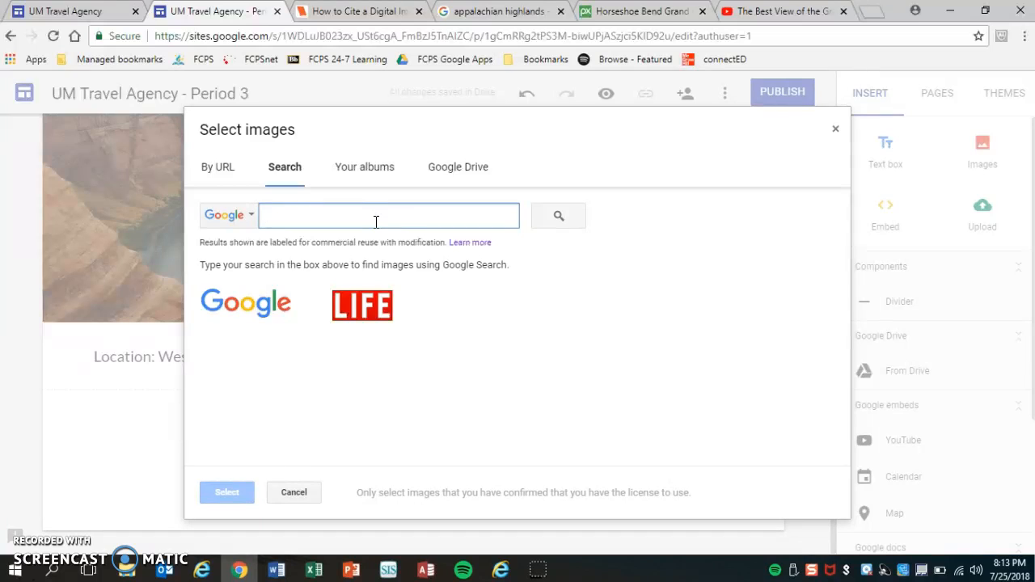
type("death valley")
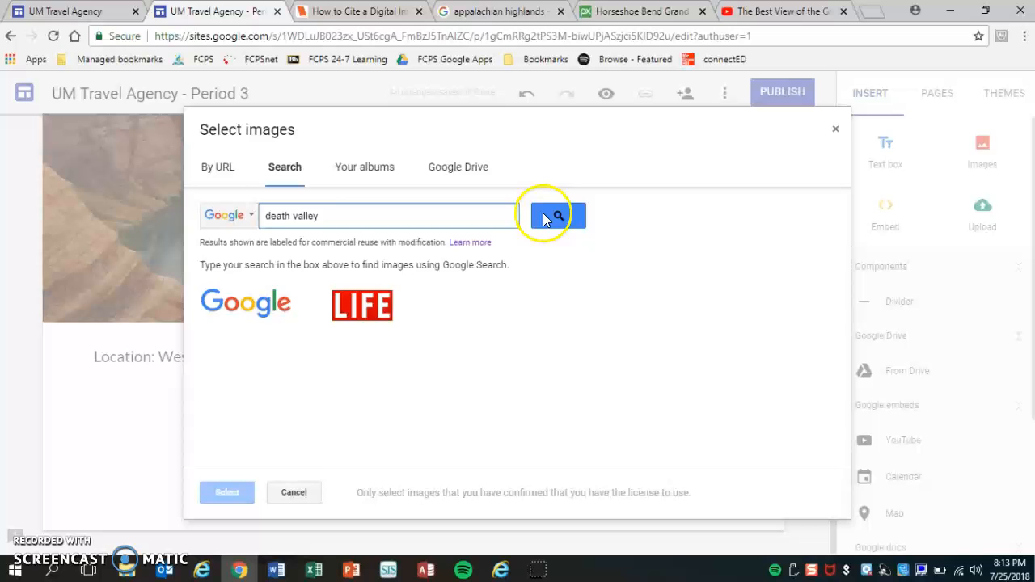
left_click(543, 215)
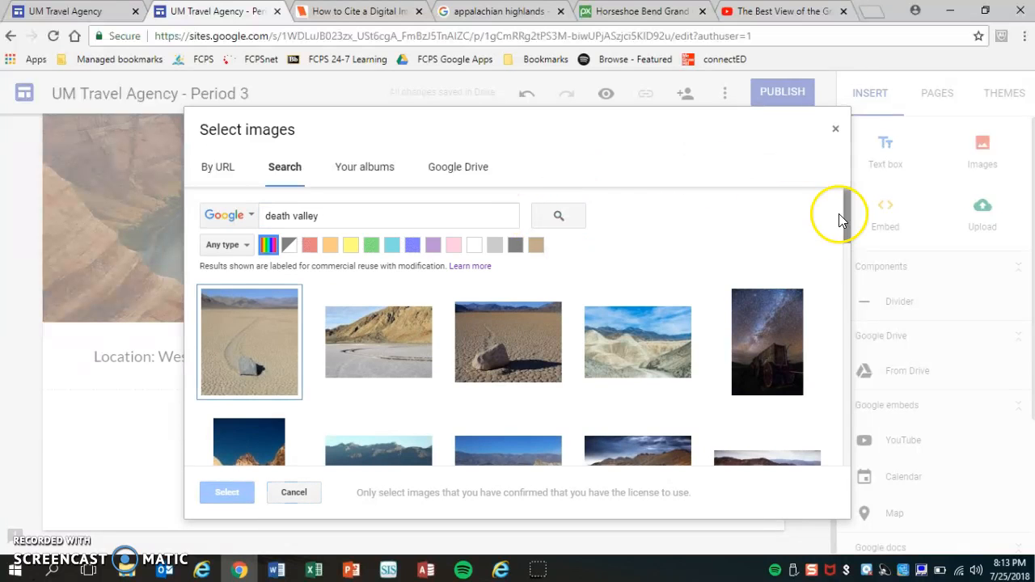
left_click_drag(845, 208, 848, 294)
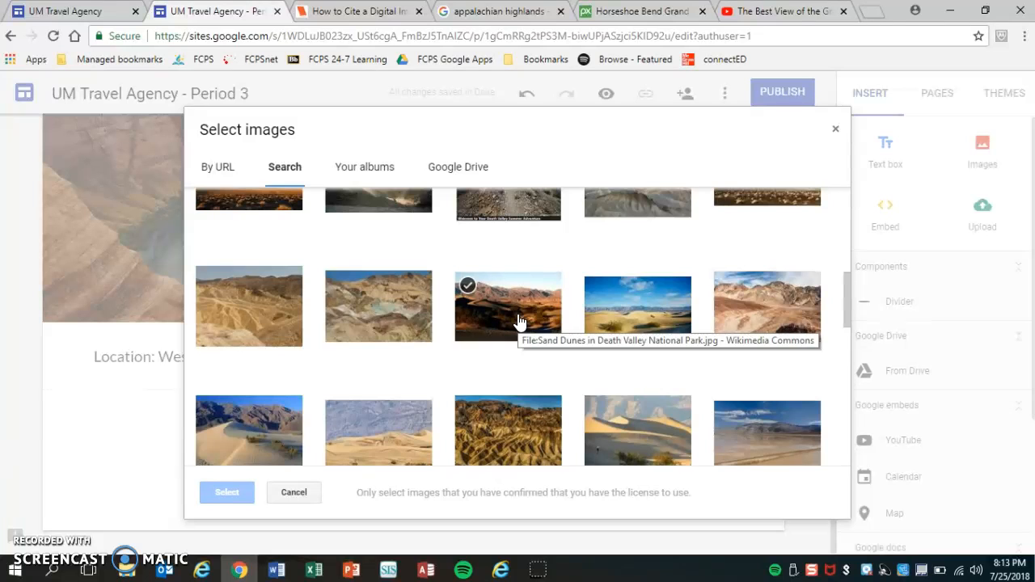
left_click(415, 316)
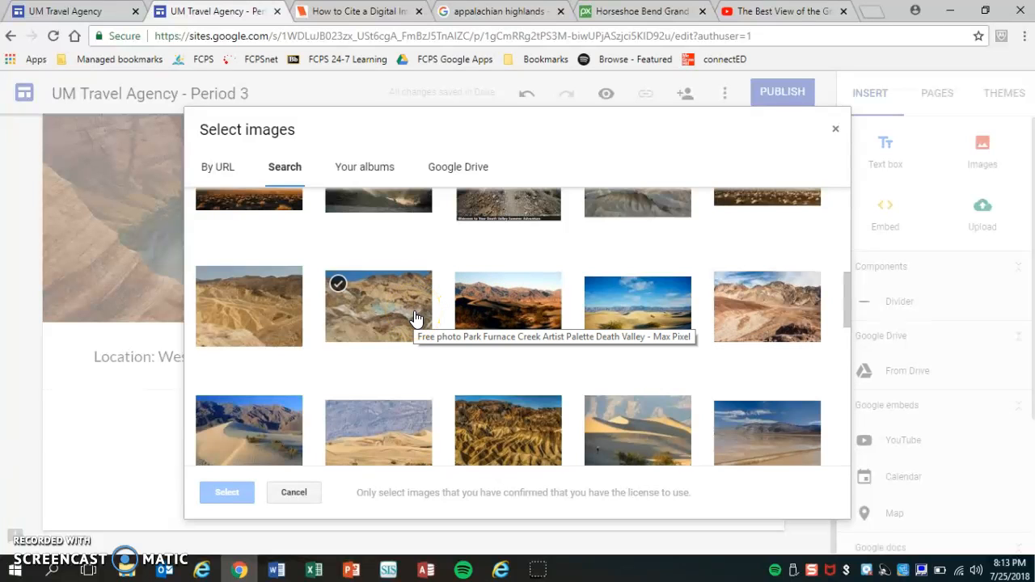
left_click(630, 319)
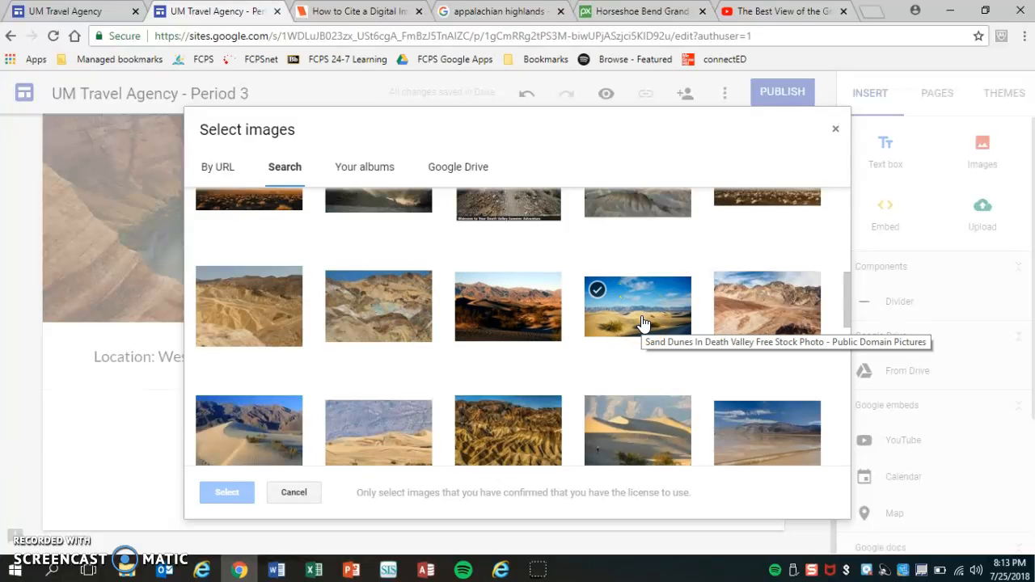
left_click(657, 315)
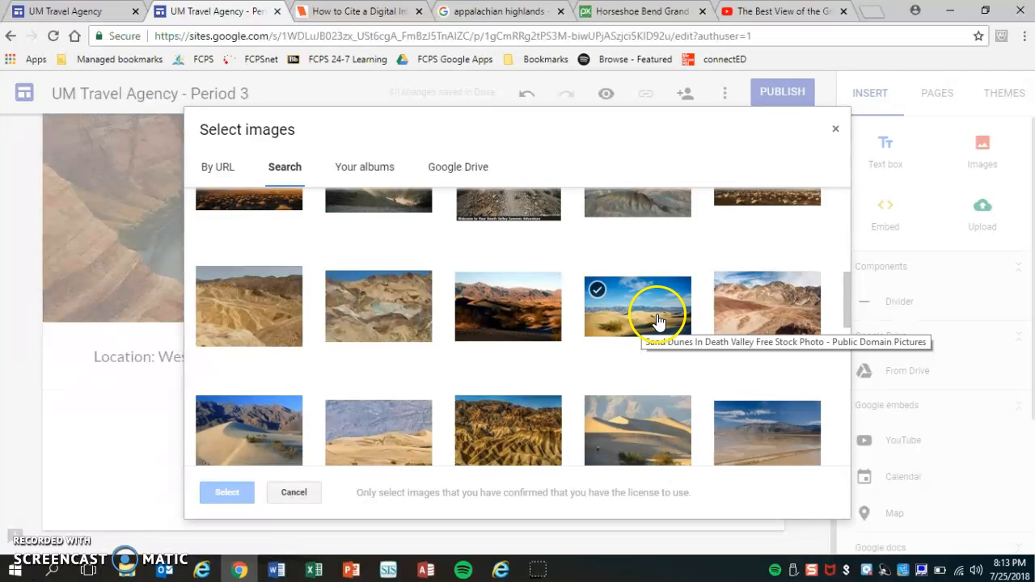
left_click(778, 315)
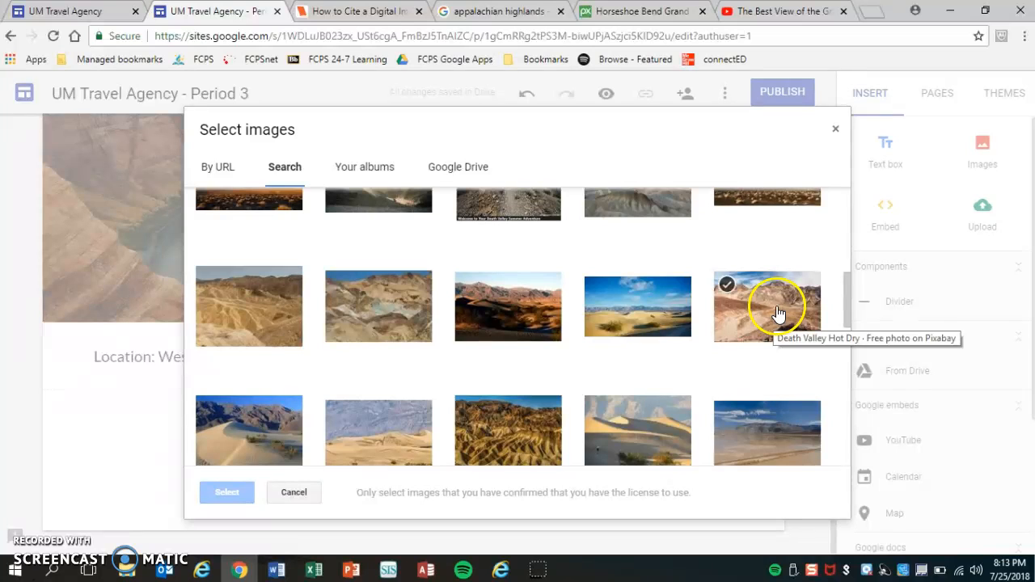
left_click(778, 316)
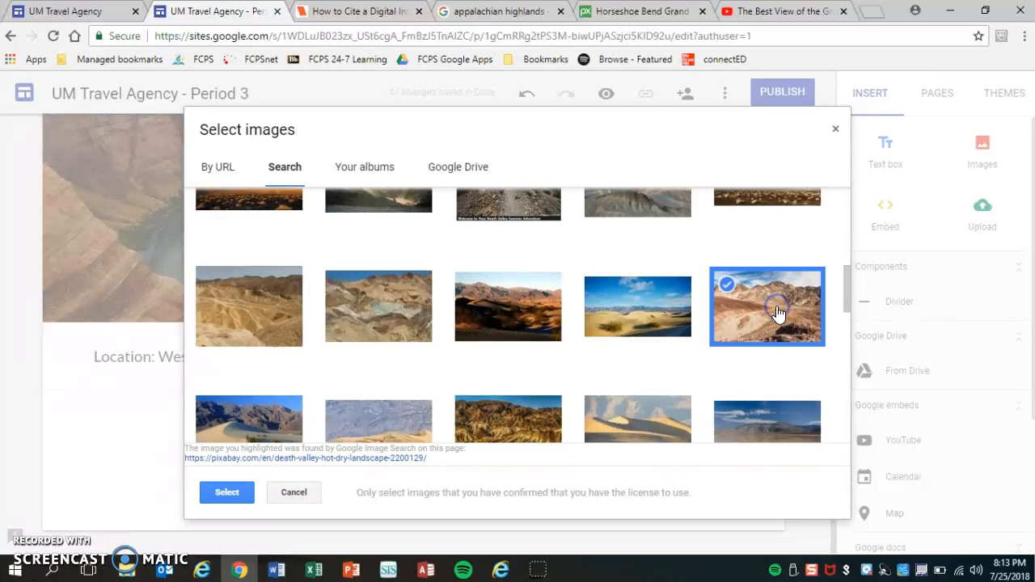
left_click(226, 493)
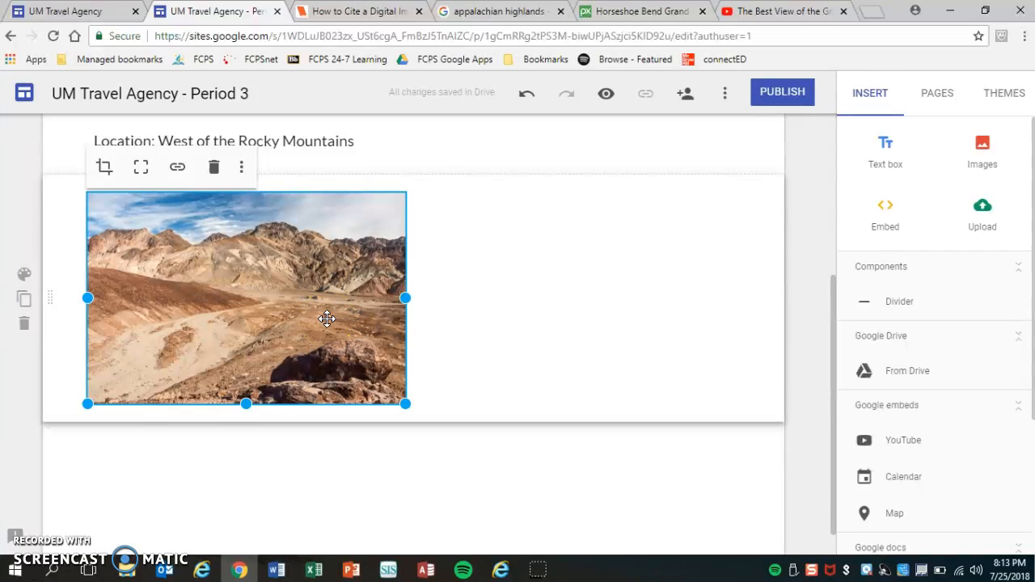
Step: Place the Death Valley photo to the right of the Location text and enlarge it
left_click_drag(836, 363, 831, 293)
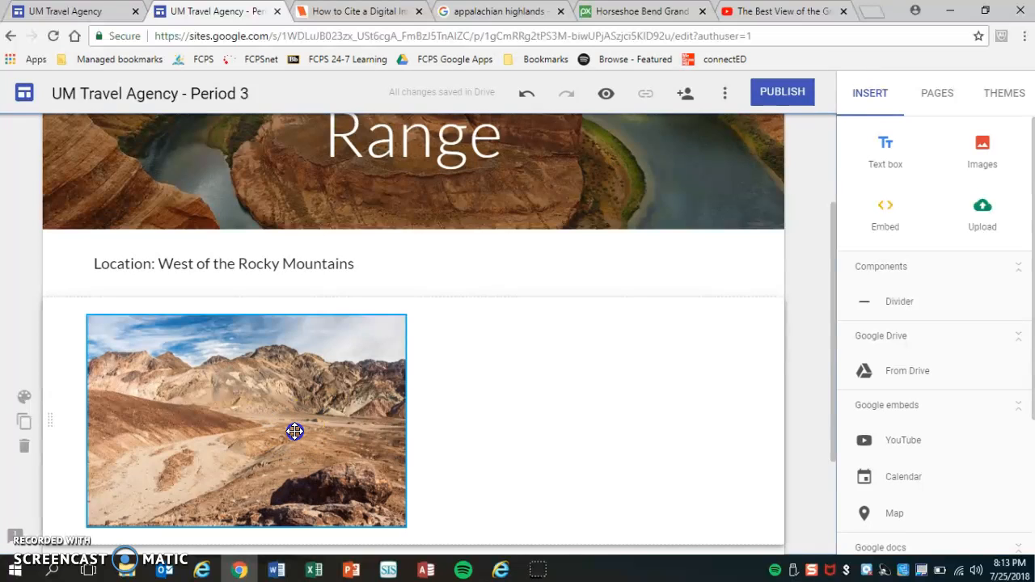
left_click_drag(301, 427, 605, 379)
left_click(536, 266)
left_click(568, 394)
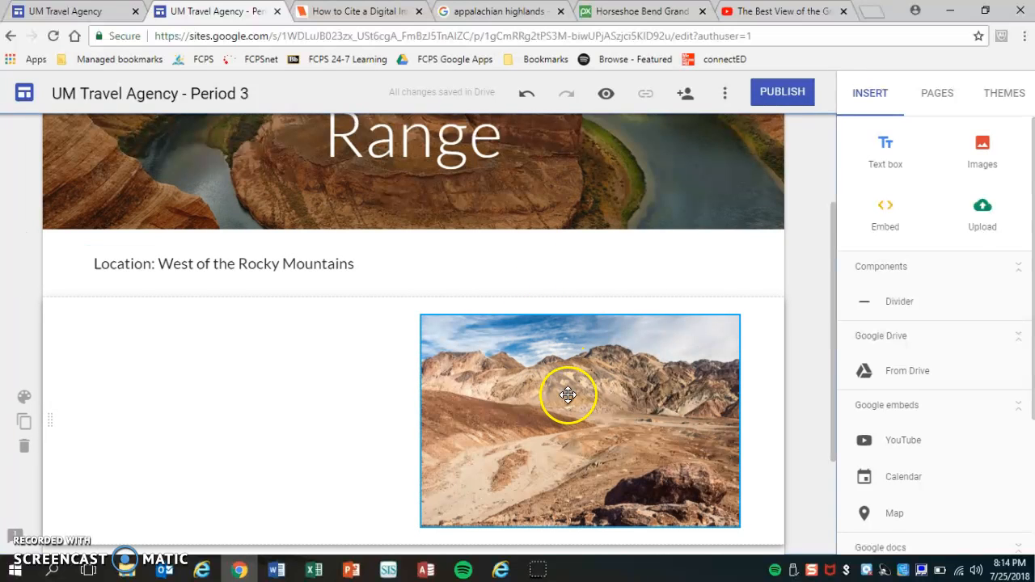
left_click_drag(568, 394, 644, 263)
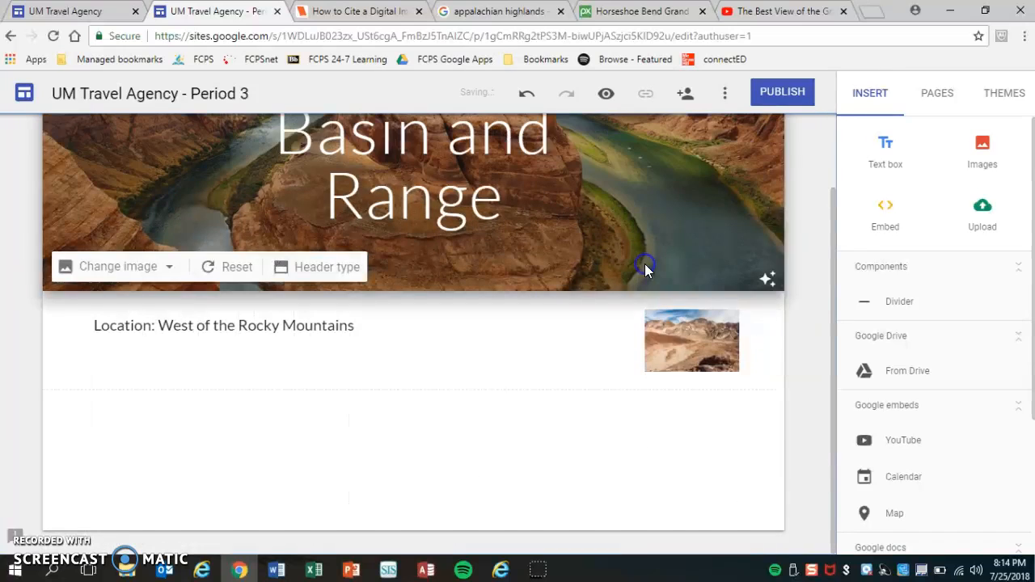
left_click(667, 356)
left_click_drag(645, 373, 424, 493)
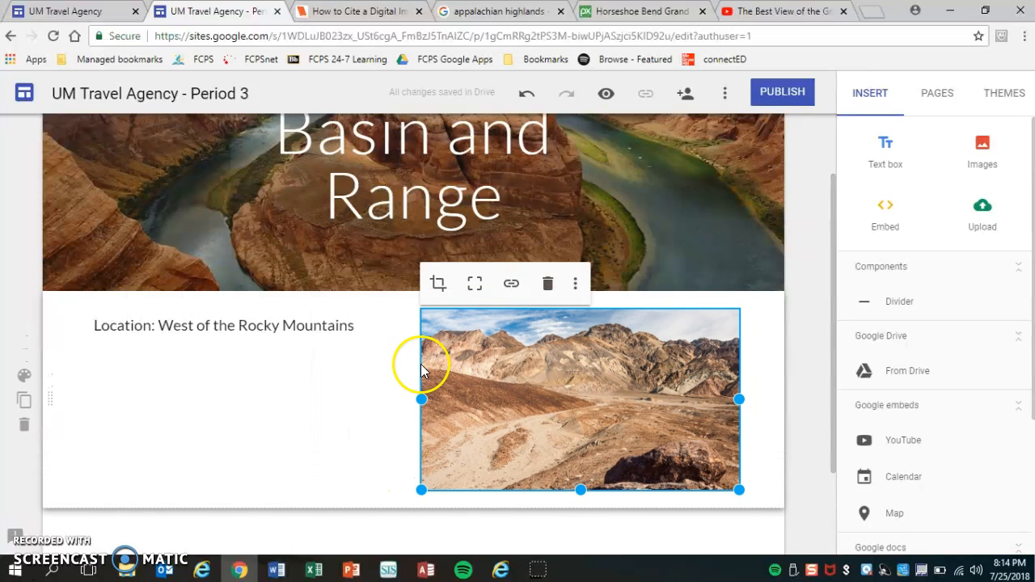
Step: Add placeholder lines 'fjdlkjdflkajd' and 'dkjfladjf' under the Location heading
left_click(302, 335)
left_click(373, 321)
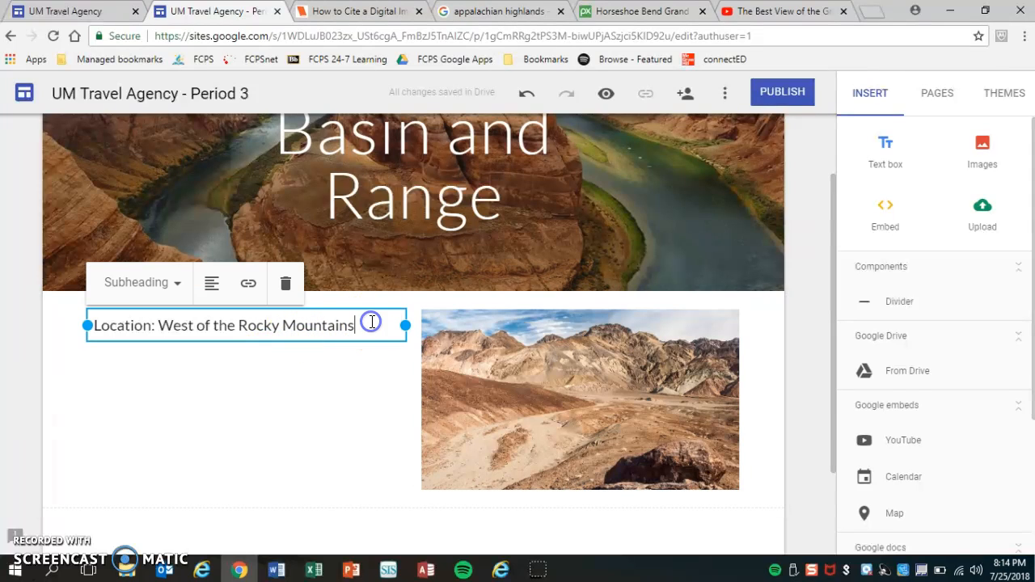
key("Return")
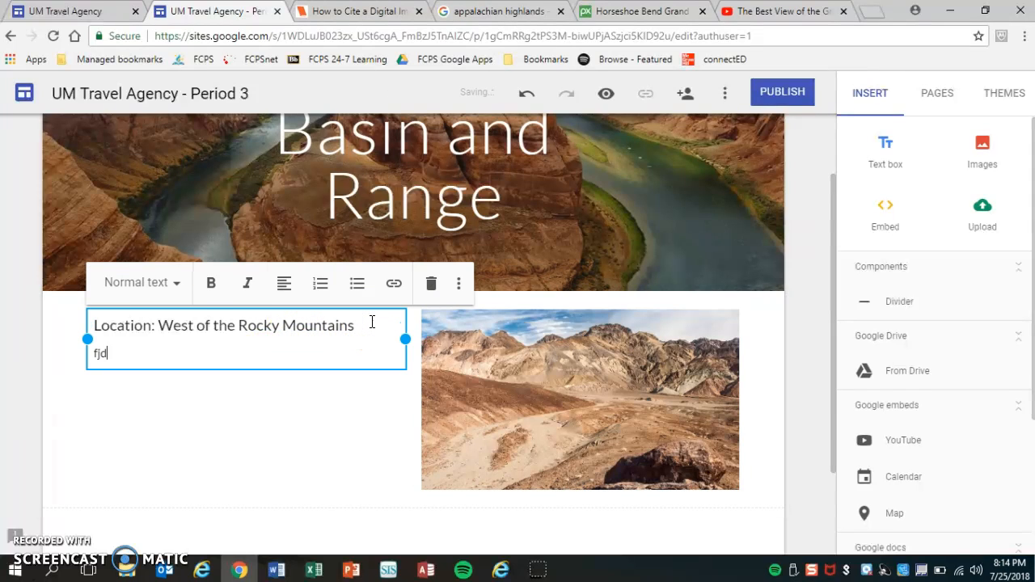
key("Return")
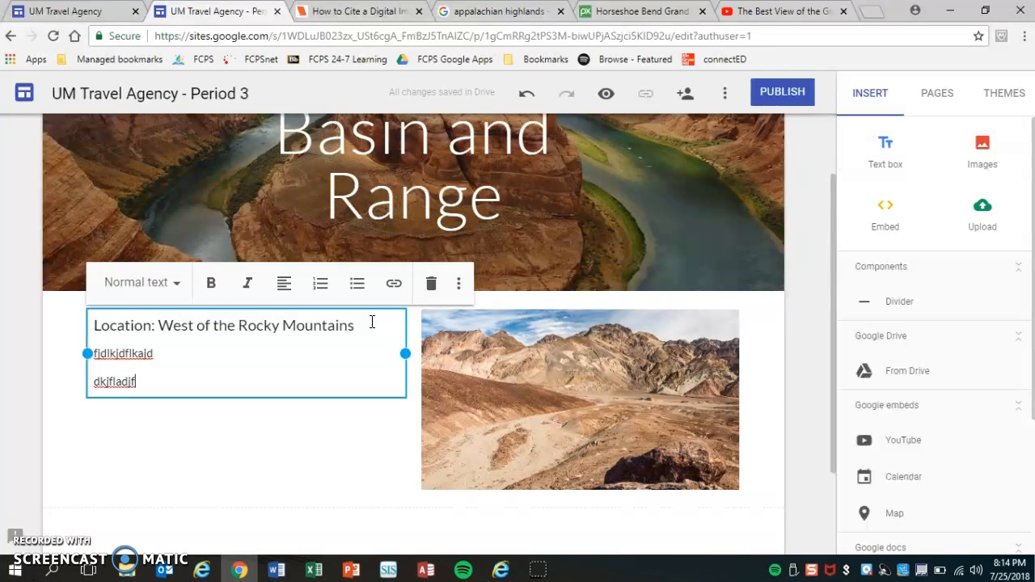
key("Return")
left_click(365, 476)
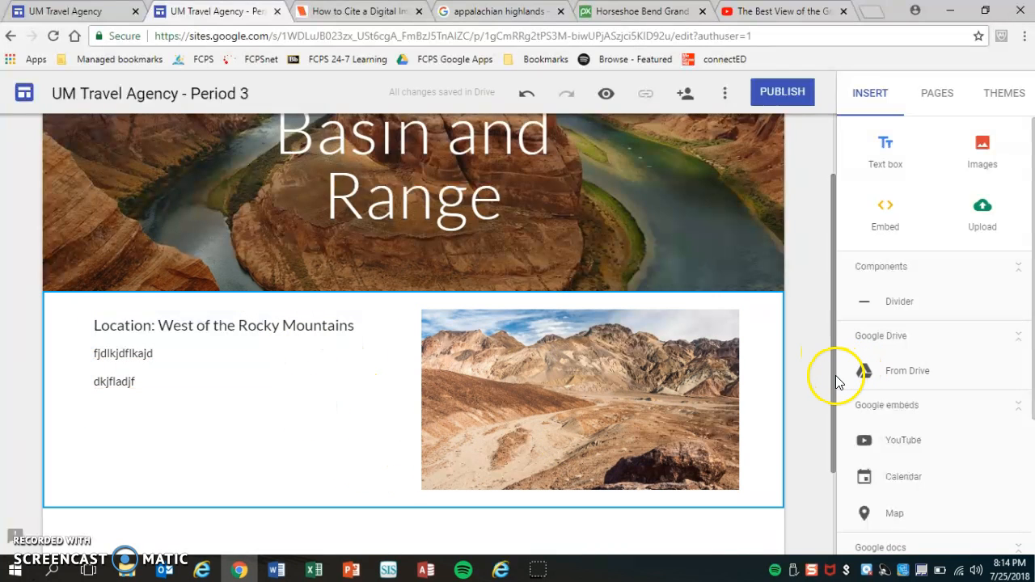
left_click_drag(831, 370, 833, 467)
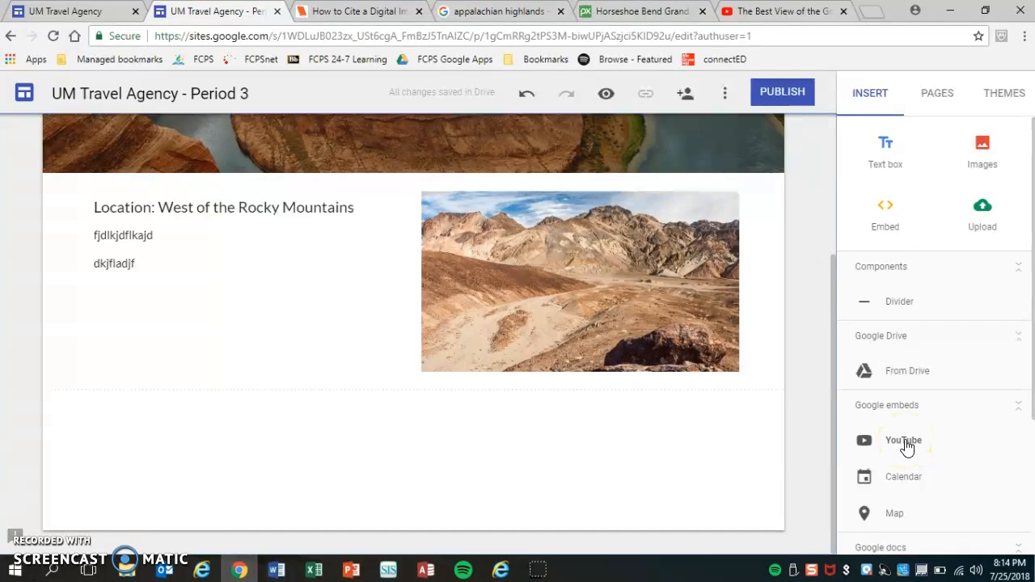
Step: Switch to the Grand Canyon YouTube video and rewind it to the beginning
left_click(777, 12)
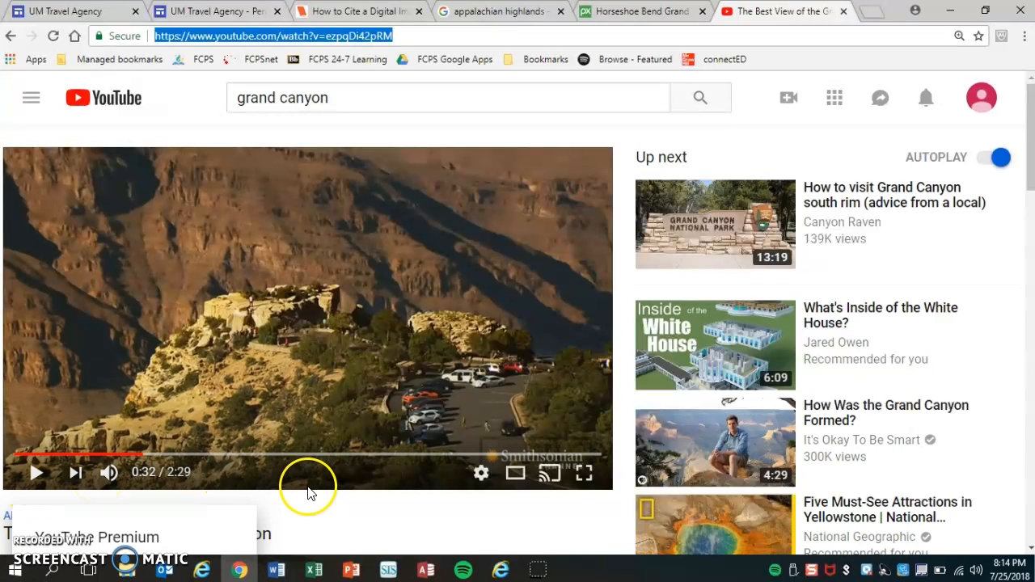
left_click(144, 458)
left_click_drag(146, 459, 171, 458)
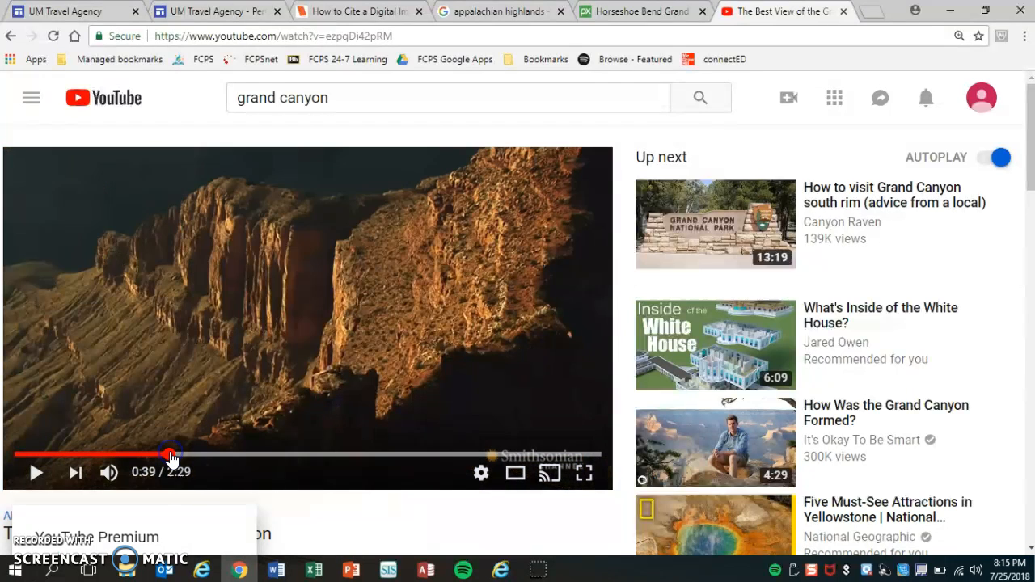
Step: Copy the video's web address and return to the UM Travel Agency - Period 3 editor
left_click(293, 37)
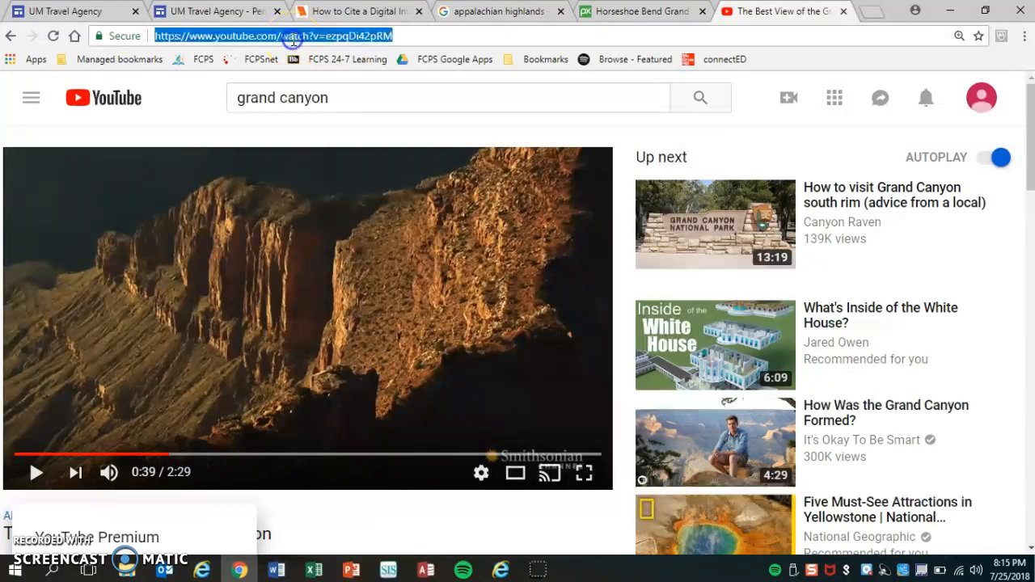
right_click(293, 39)
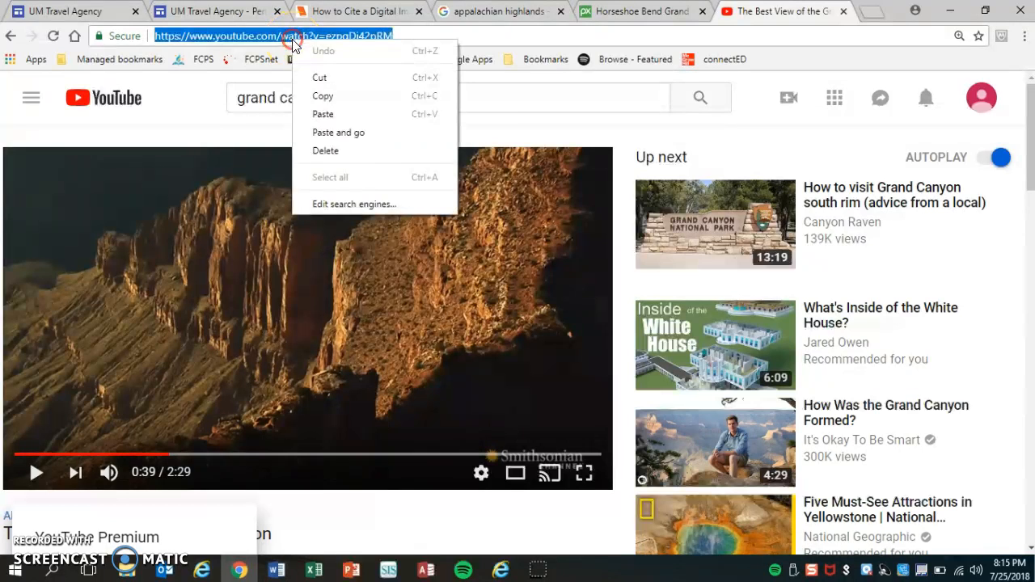
left_click(338, 98)
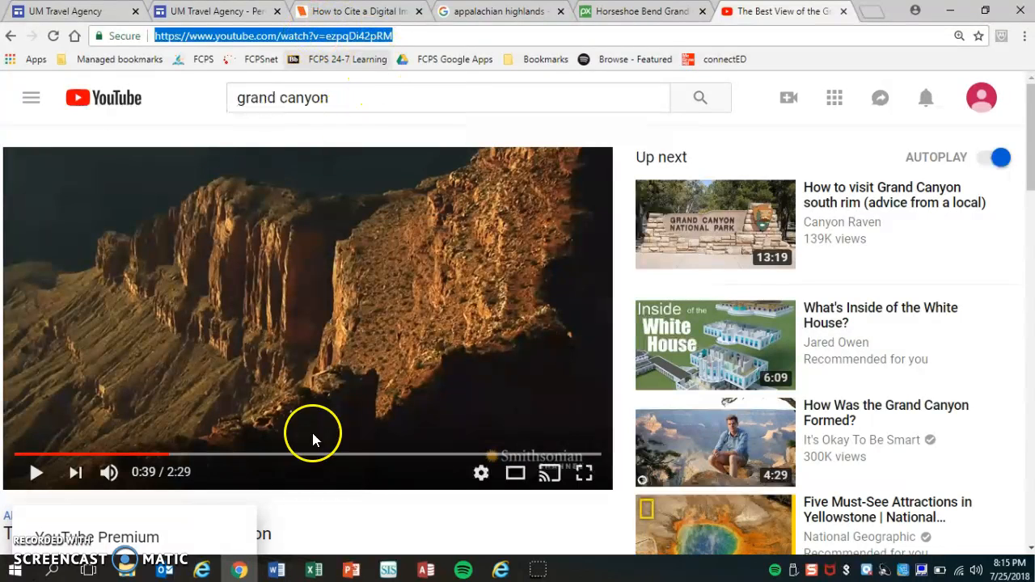
left_click(204, 11)
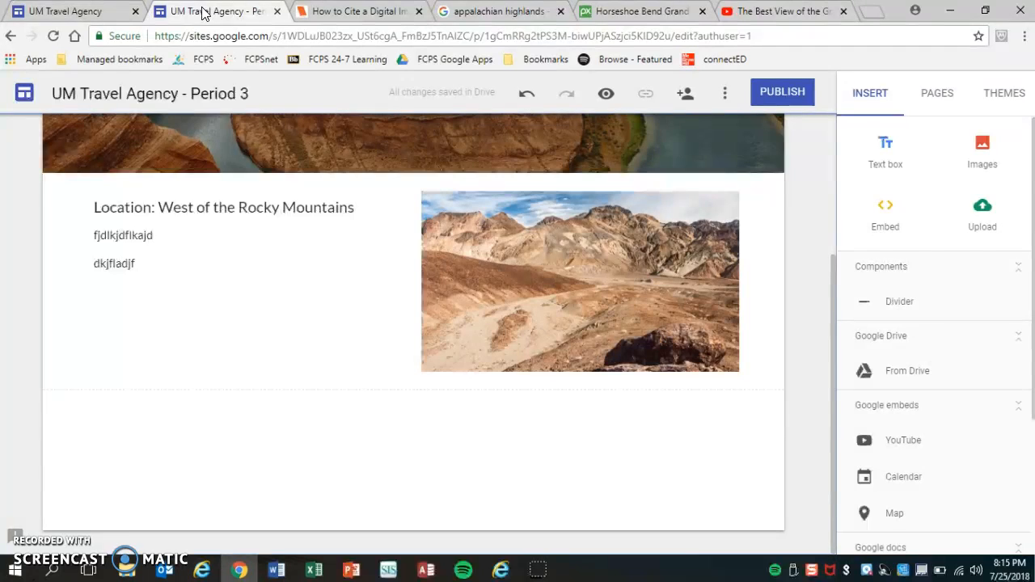
Step: Search YouTube for the grand canyon and embed 'The Best View of the Grand Canyon' video
left_click(909, 446)
left_click(334, 217)
key("ctrl+v")
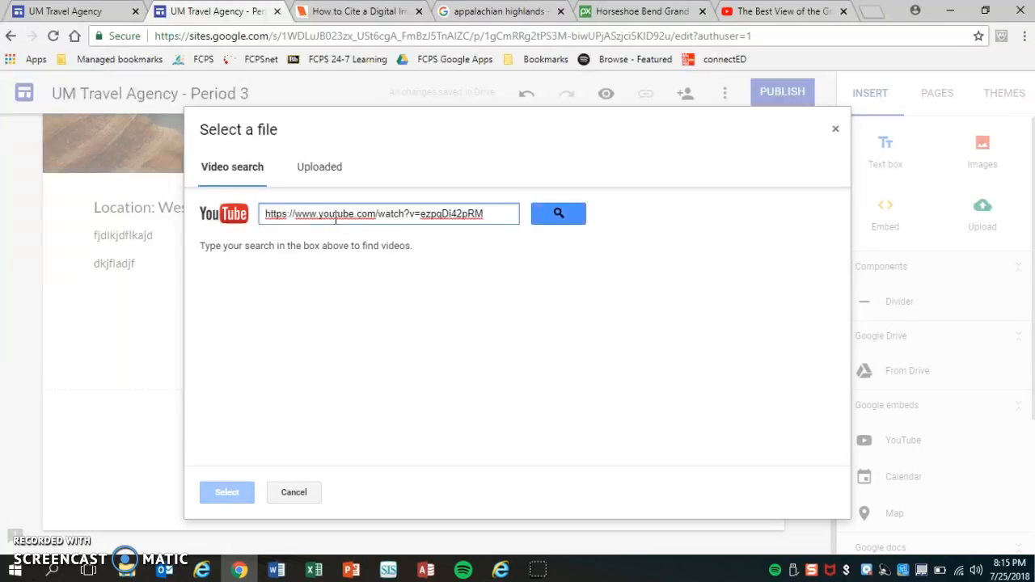
left_click(565, 221)
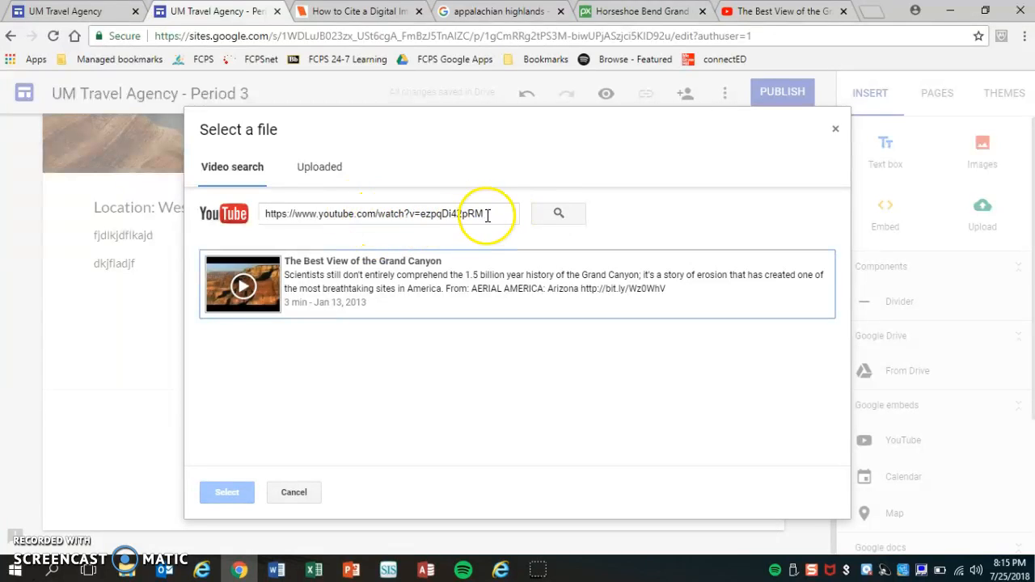
left_click_drag(486, 214, 159, 220)
key("BackSpace")
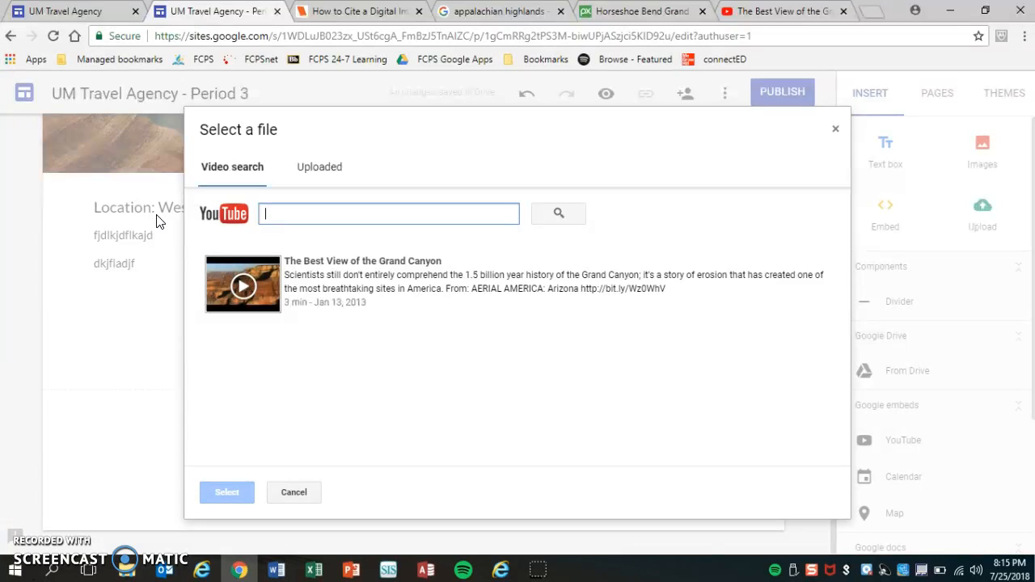
type("the grand canyon")
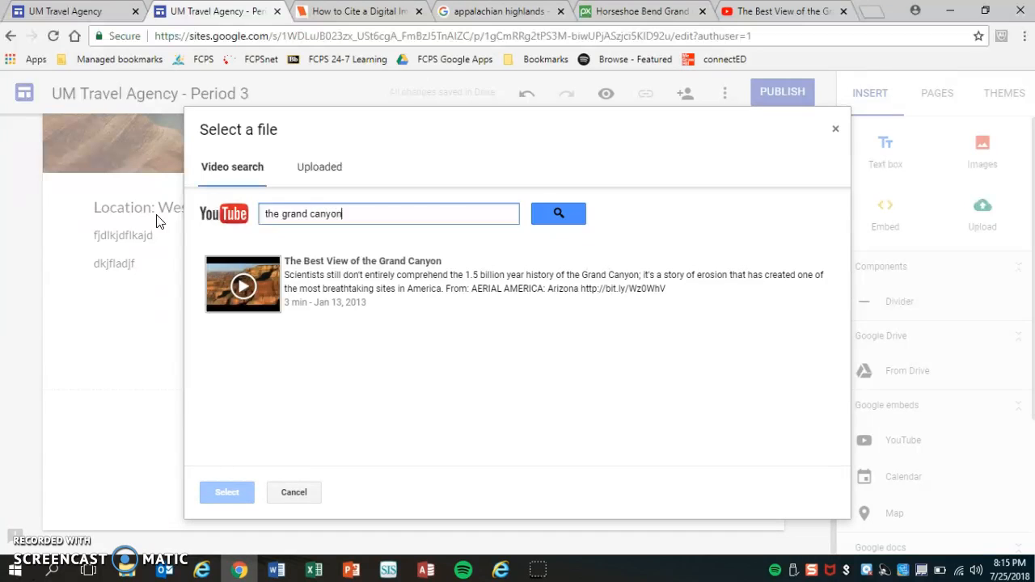
left_click(545, 214)
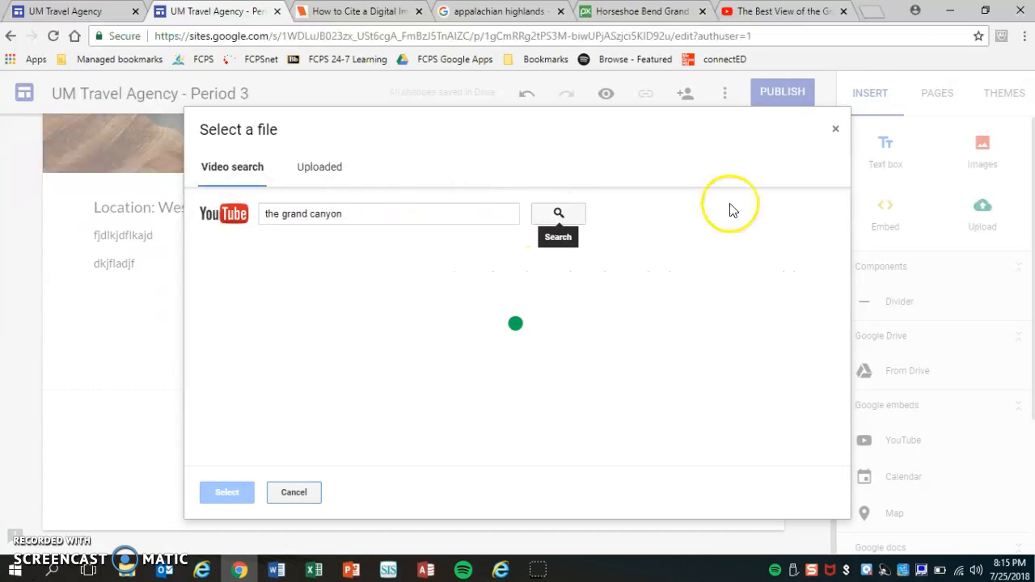
left_click_drag(847, 192, 851, 208)
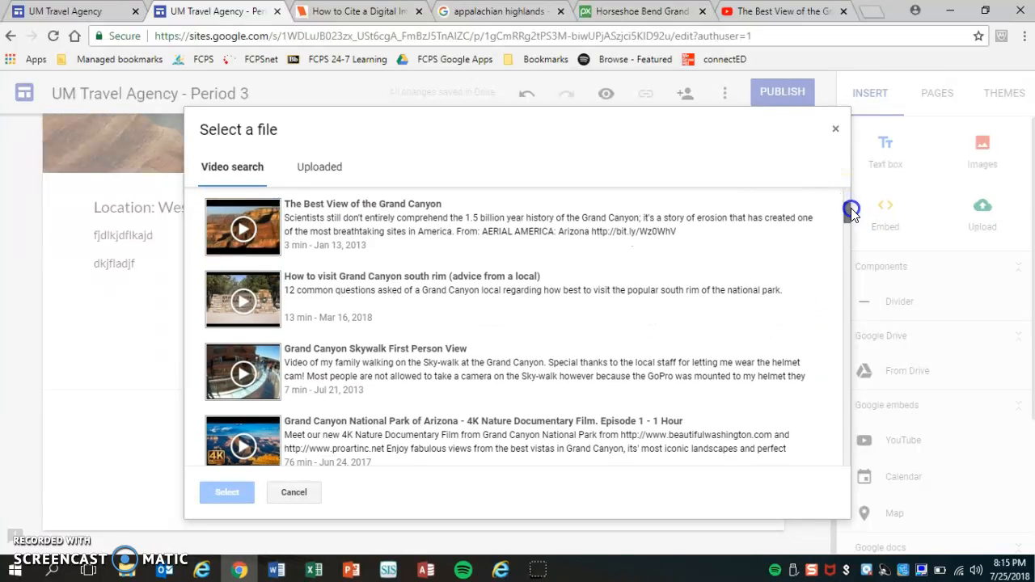
left_click(274, 235)
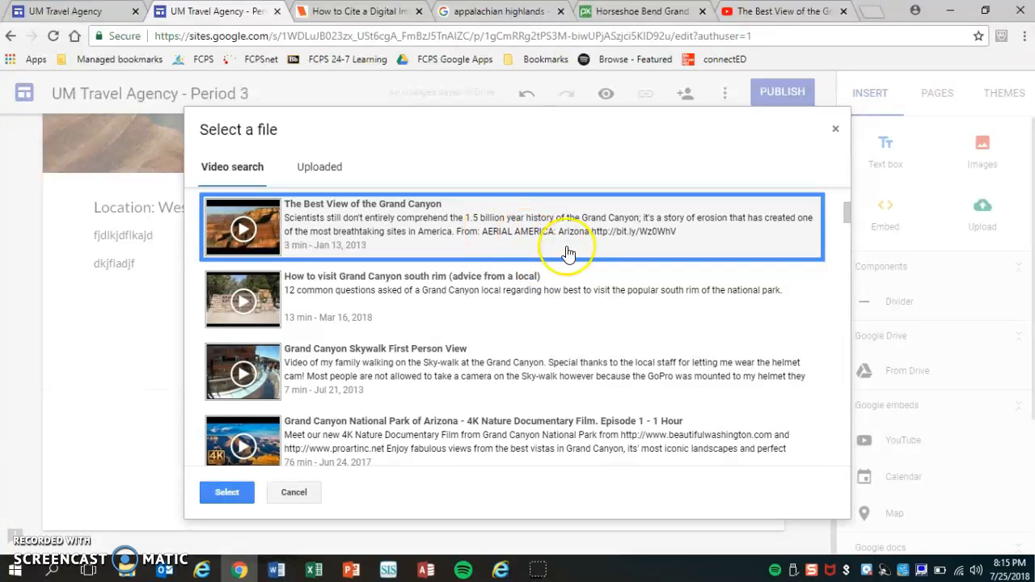
left_click(228, 492)
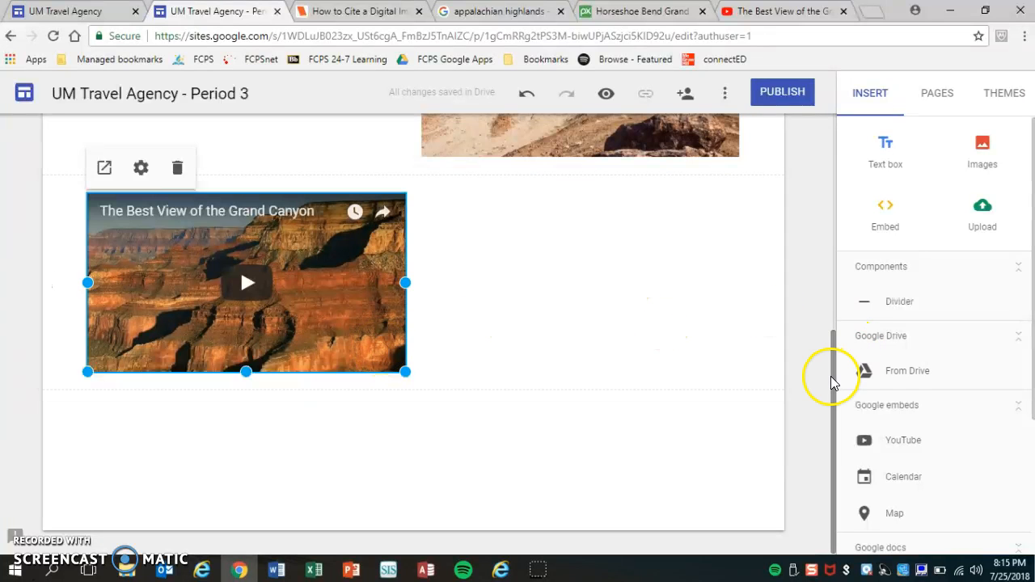
Step: Drag the video up so it sits directly beneath the Location text
left_click_drag(833, 376, 836, 305)
left_click_drag(335, 418, 234, 237)
left_click(321, 265)
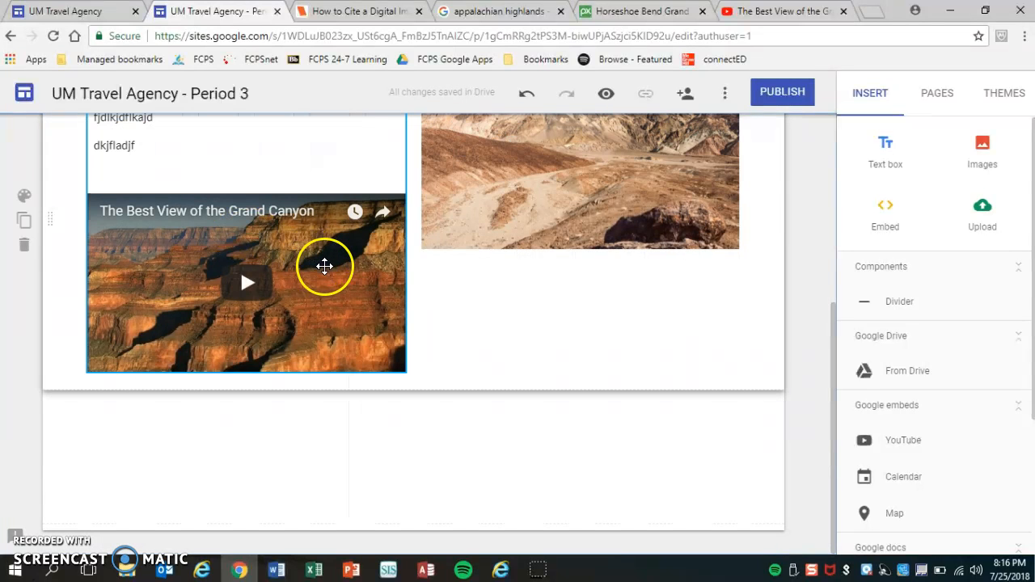
Step: Reposition the stacked text and video block into the left half of the section
left_click_drag(833, 366, 832, 318)
left_click(538, 308)
left_click_drag(304, 397, 529, 351)
left_click(832, 320)
left_click_drag(831, 319, 847, 374)
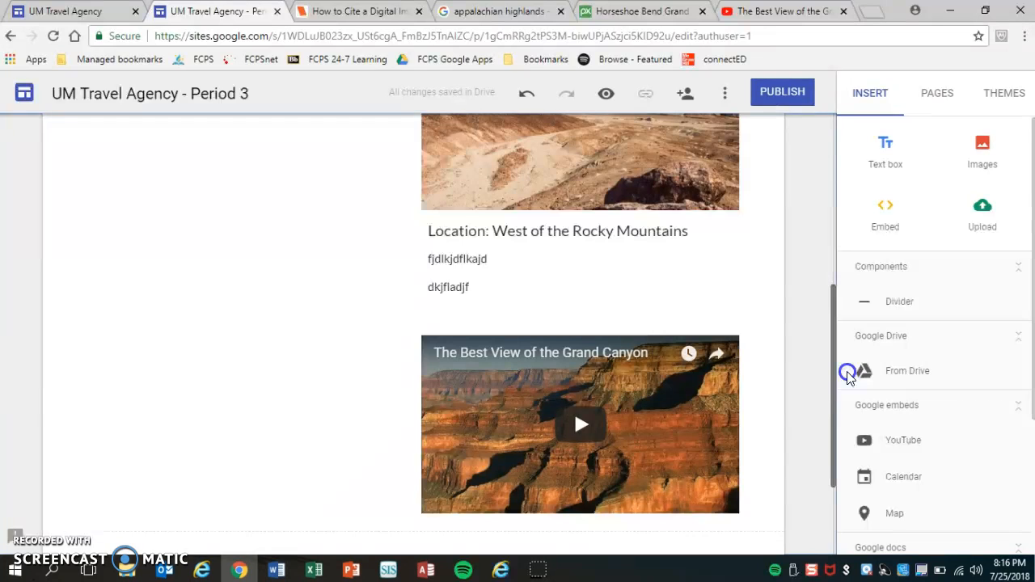
left_click(654, 411)
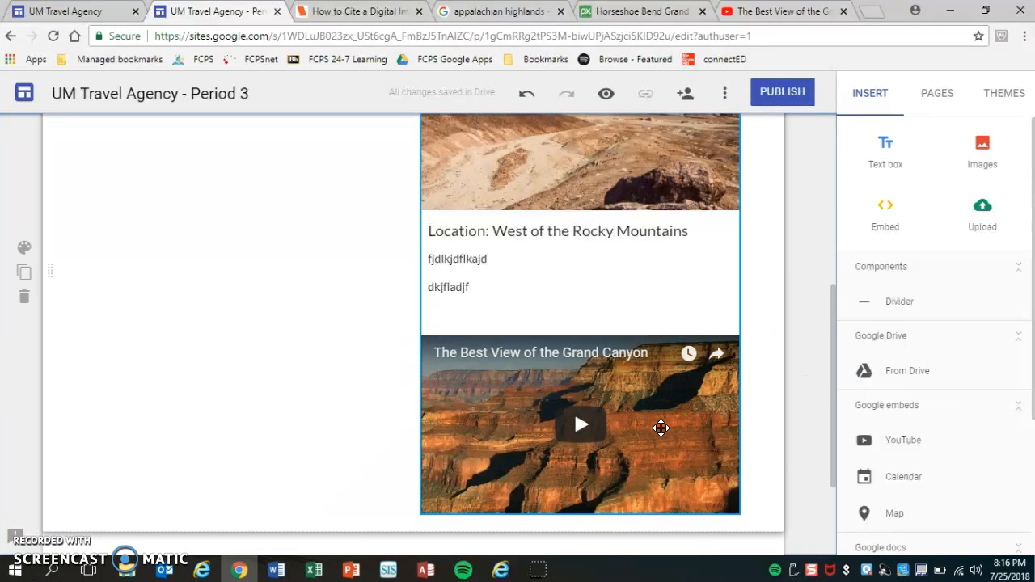
left_click_drag(661, 428, 233, 409)
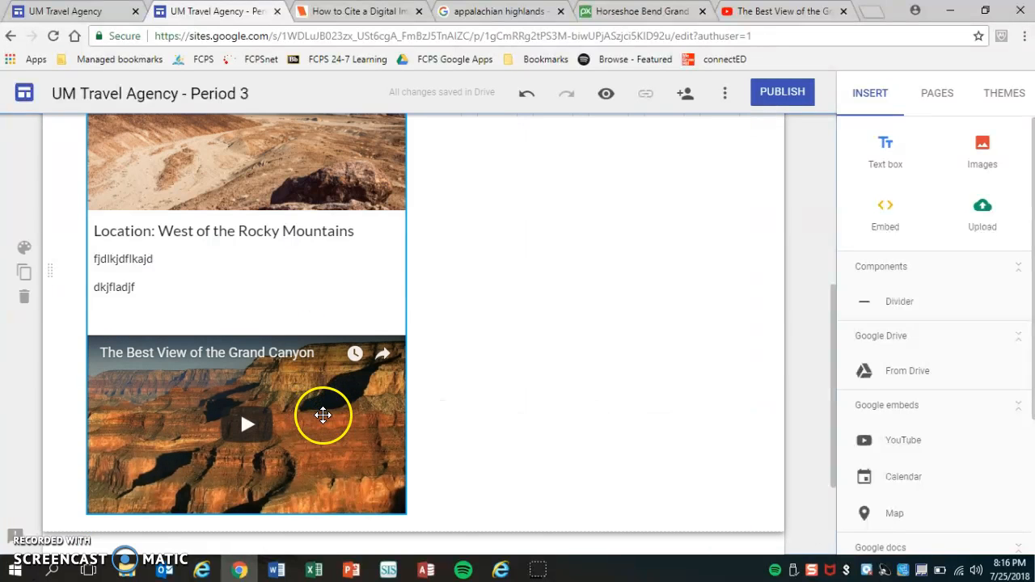
Step: Move the Death Valley desert image into the right-hand column beside the text and video
left_click(296, 270)
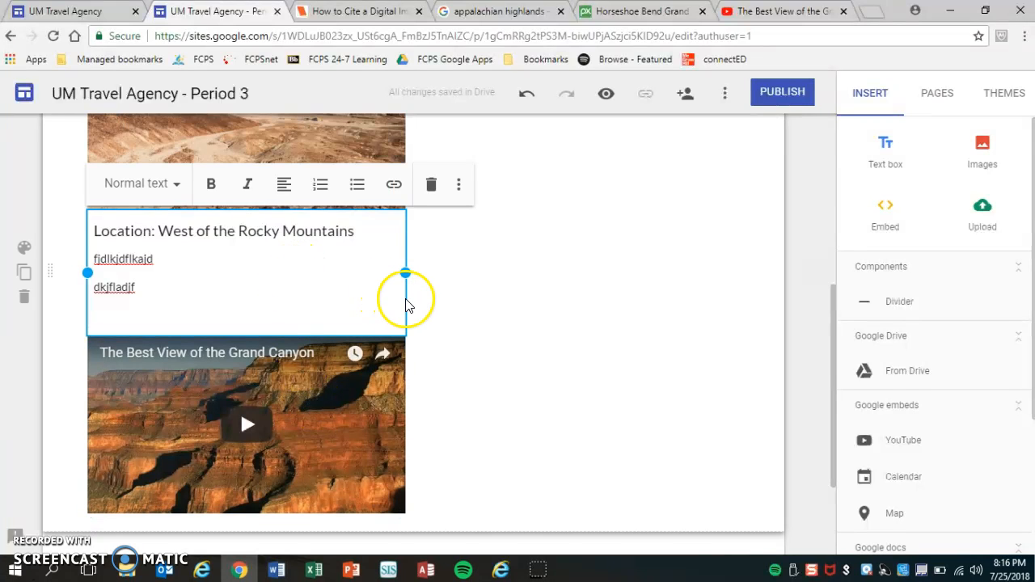
left_click(331, 139)
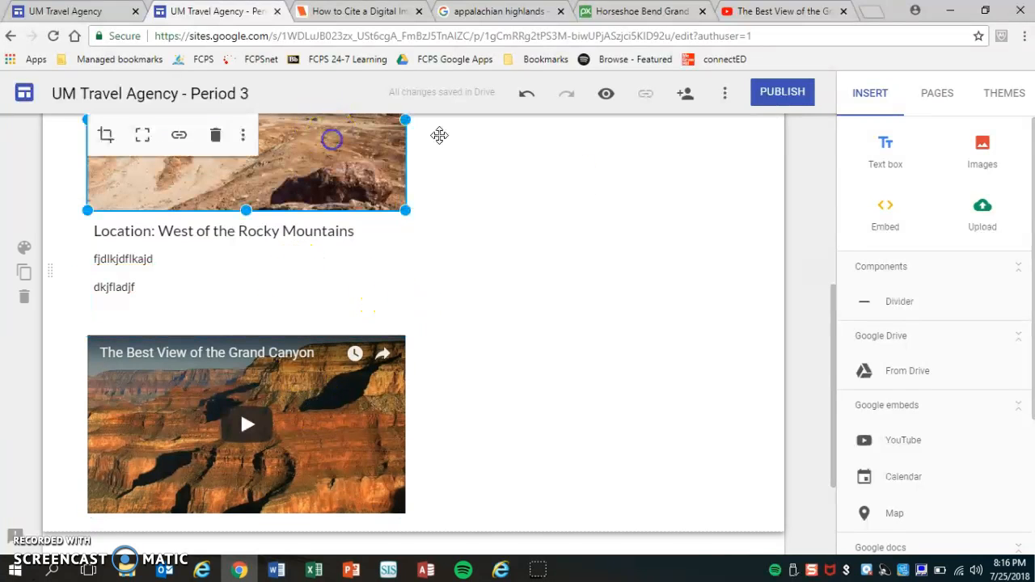
left_click_drag(832, 343, 833, 286)
left_click(331, 265)
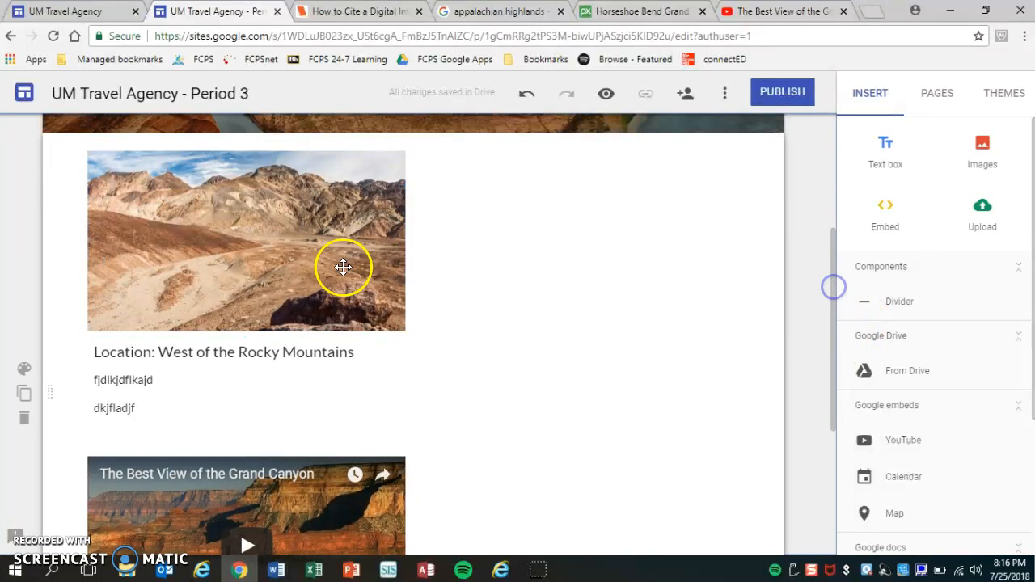
left_click(332, 265)
left_click_drag(331, 266, 577, 232)
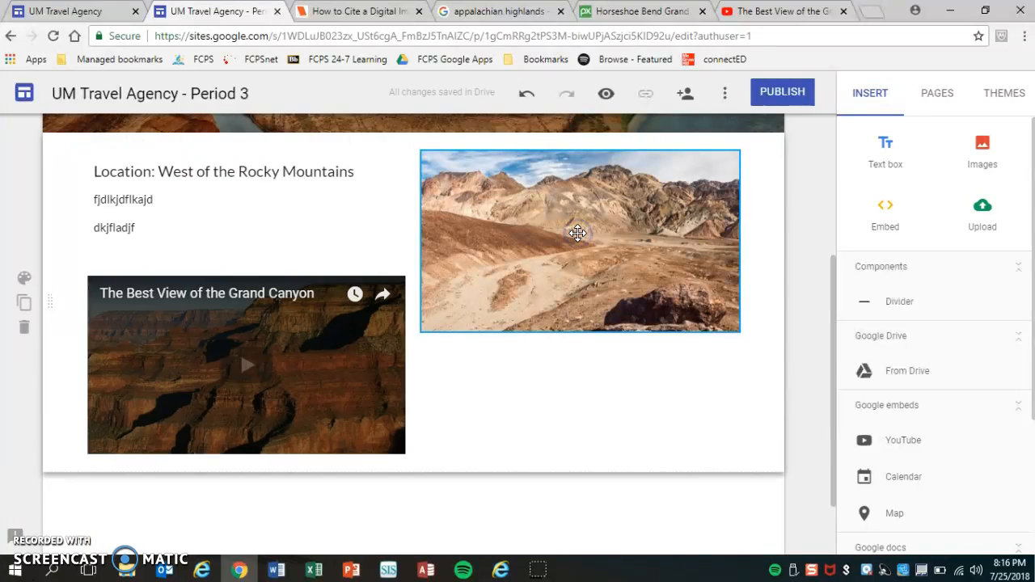
left_click(307, 356)
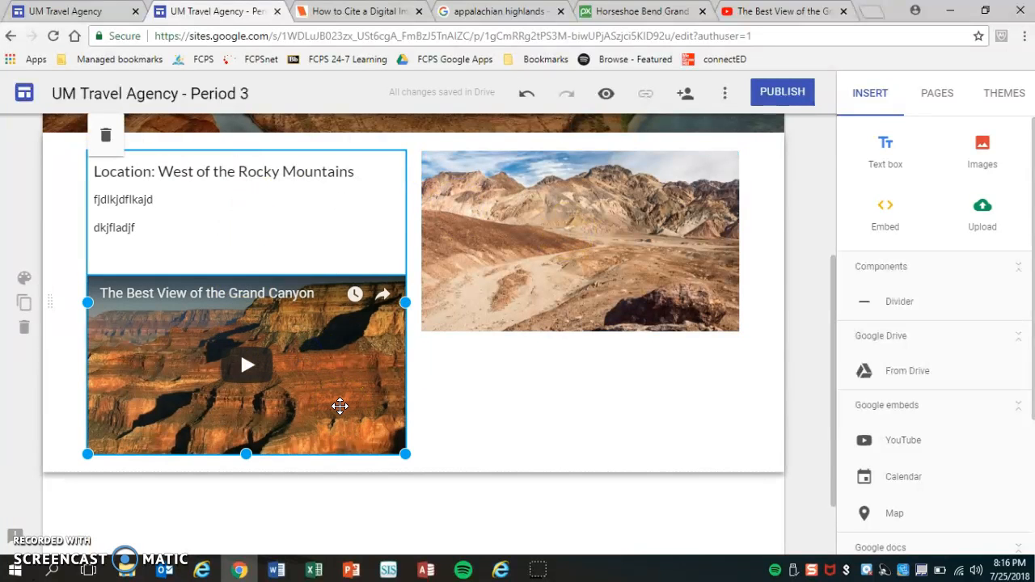
left_click(347, 255)
left_click(346, 329)
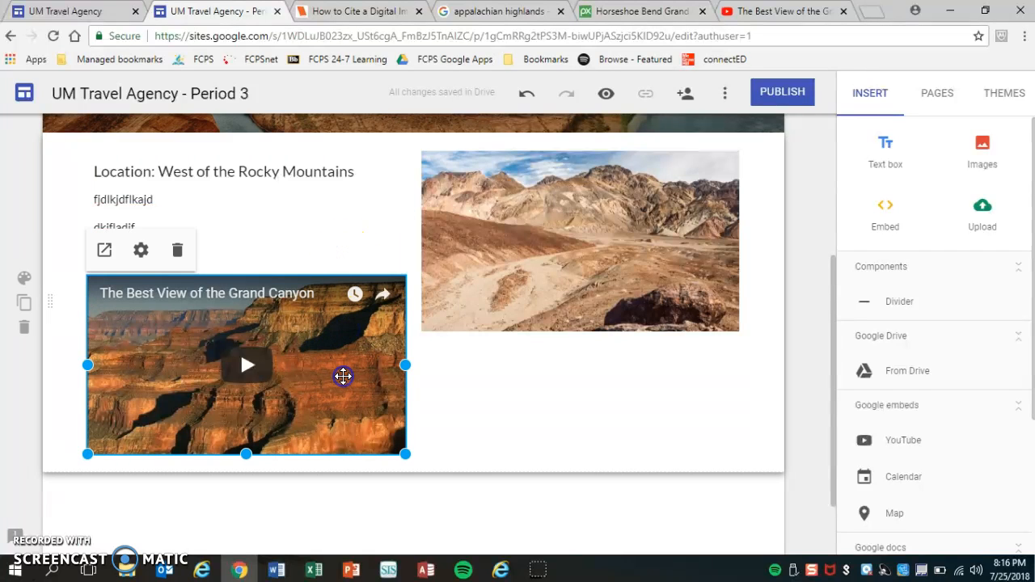
Step: Put the video in its own section and move the Location section below it
left_click_drag(343, 376, 217, 483)
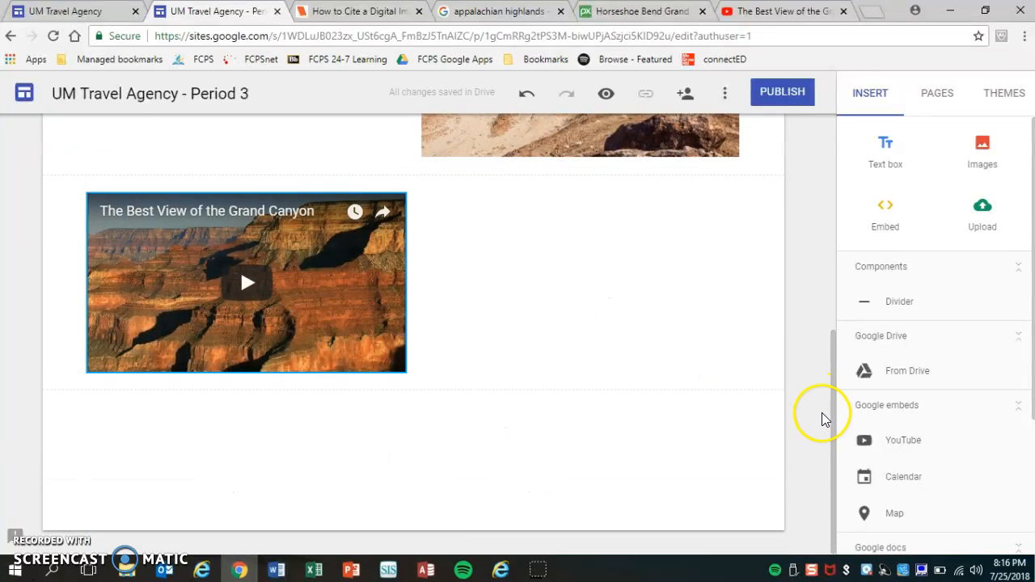
left_click_drag(834, 425, 836, 354)
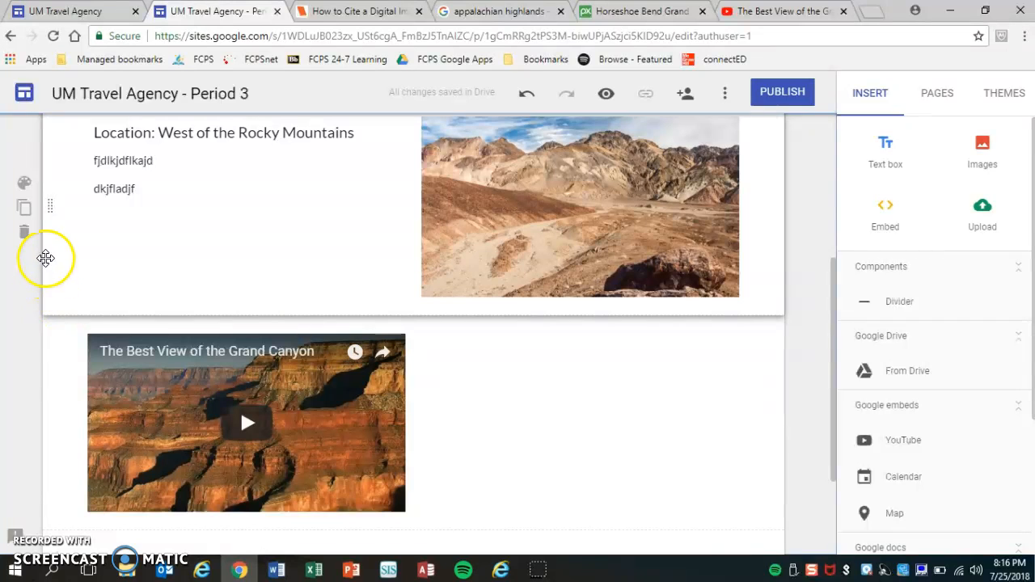
left_click_drag(47, 212, 38, 526)
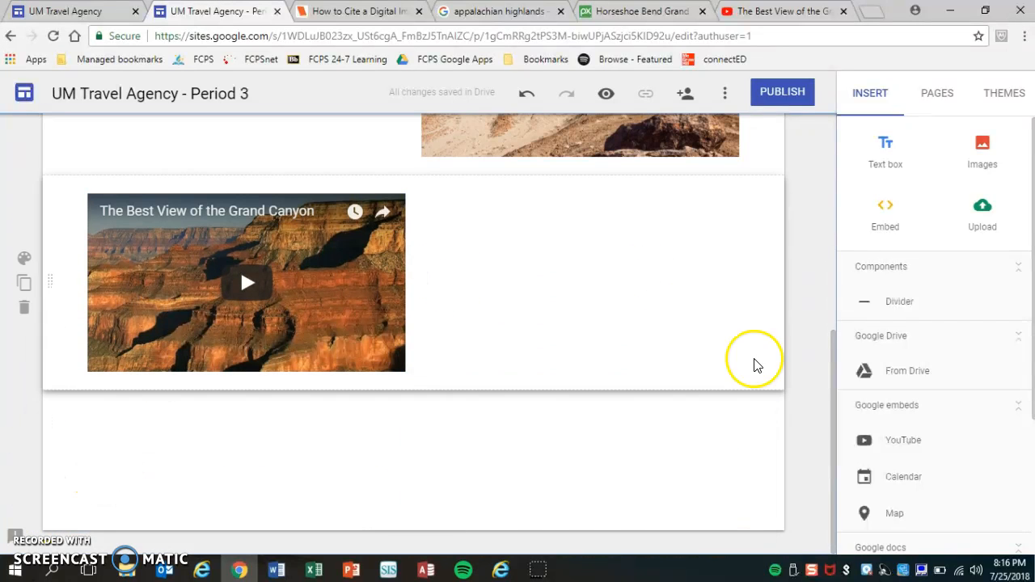
left_click_drag(832, 415, 834, 337)
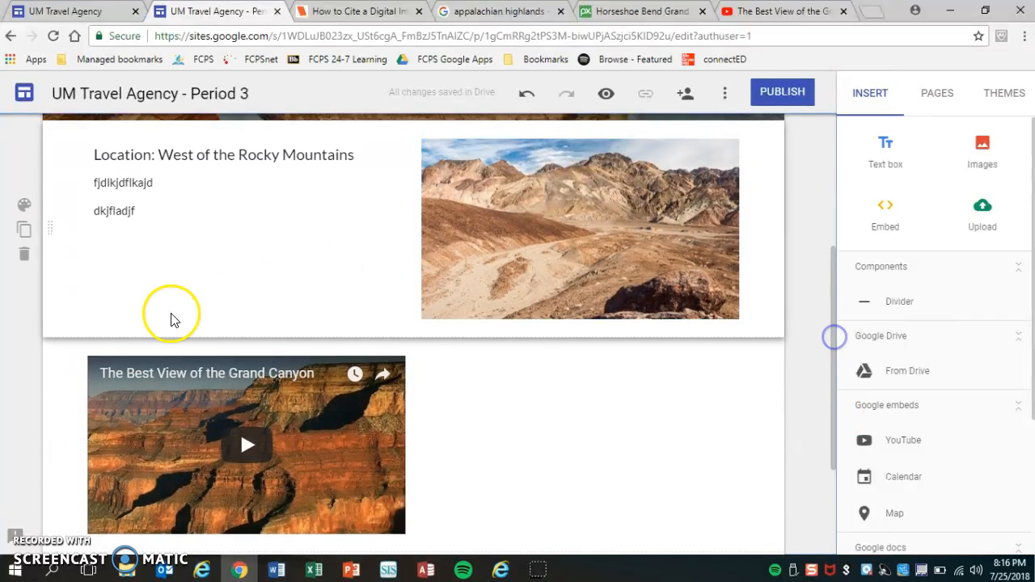
left_click_drag(53, 228, 46, 512)
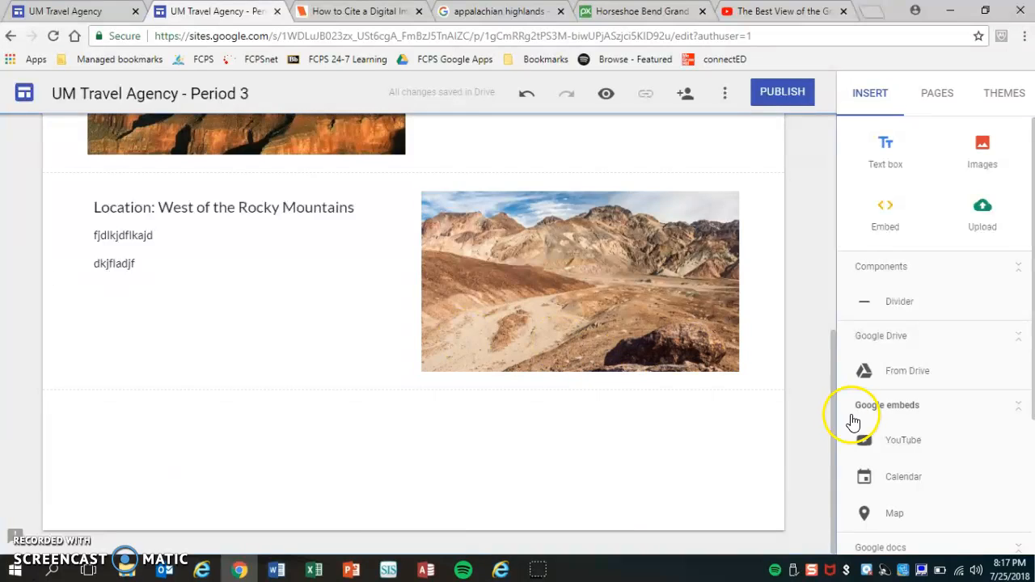
left_click_drag(835, 423, 836, 340)
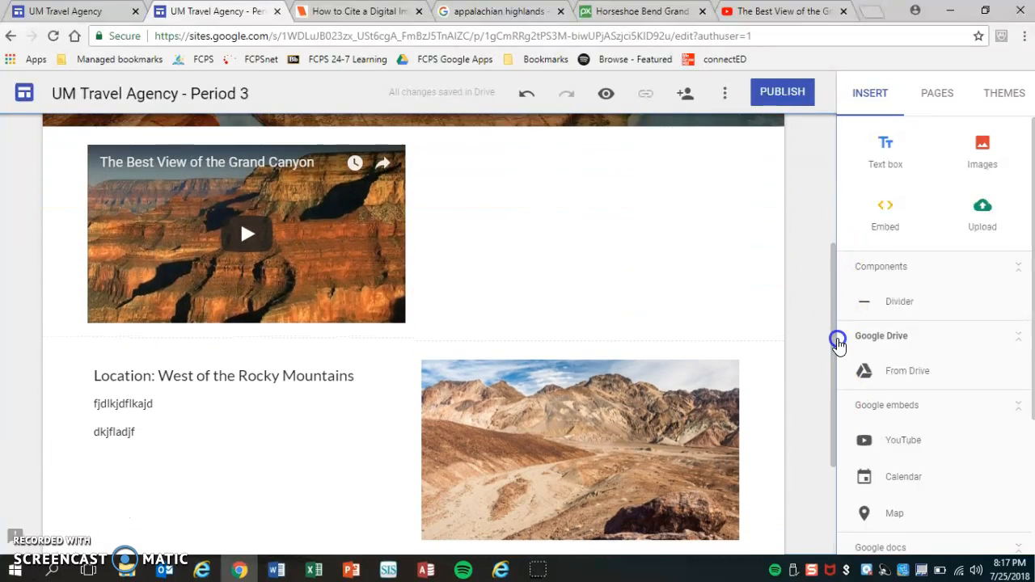
left_click(397, 407)
left_click(510, 423)
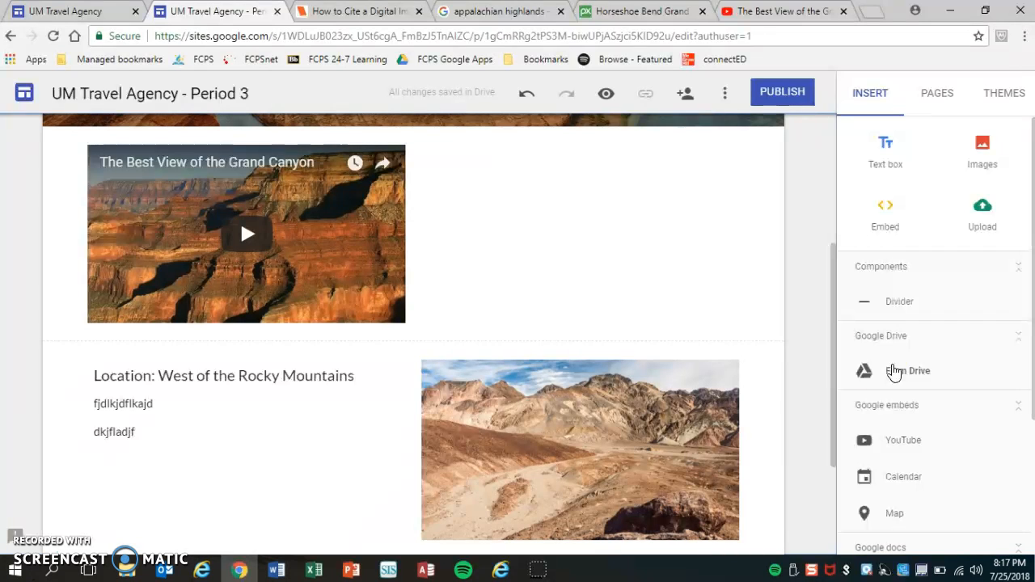
Step: Insert a map of Grand Canyon, Arizona, zoomed out five levels to the southwestern US
left_click(901, 372)
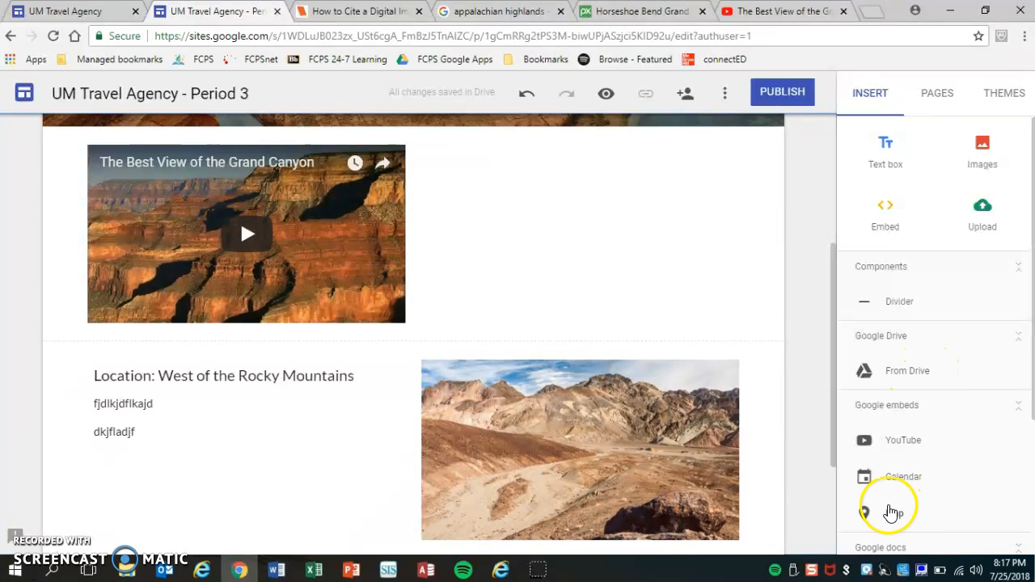
left_click(892, 511)
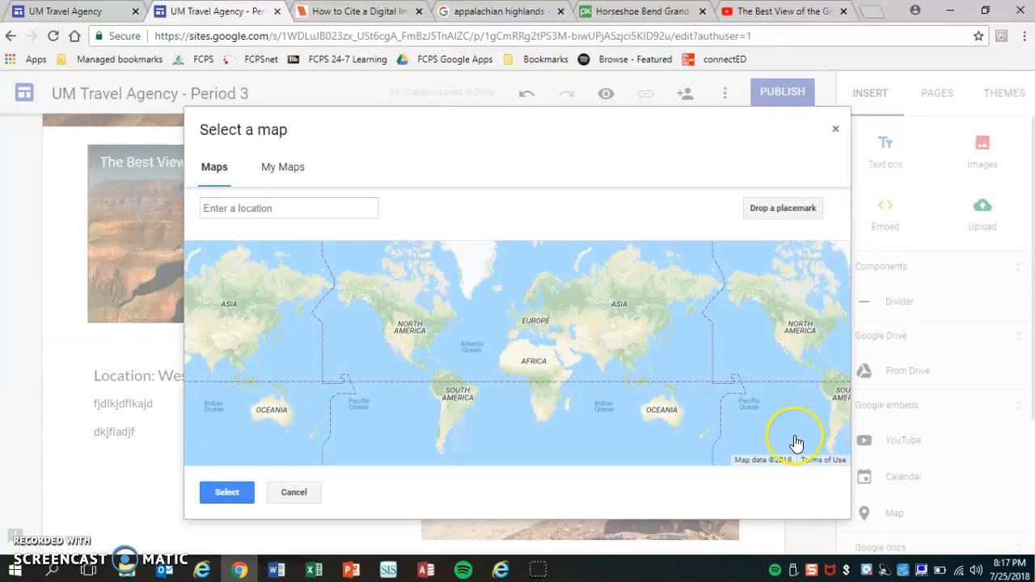
left_click(289, 207)
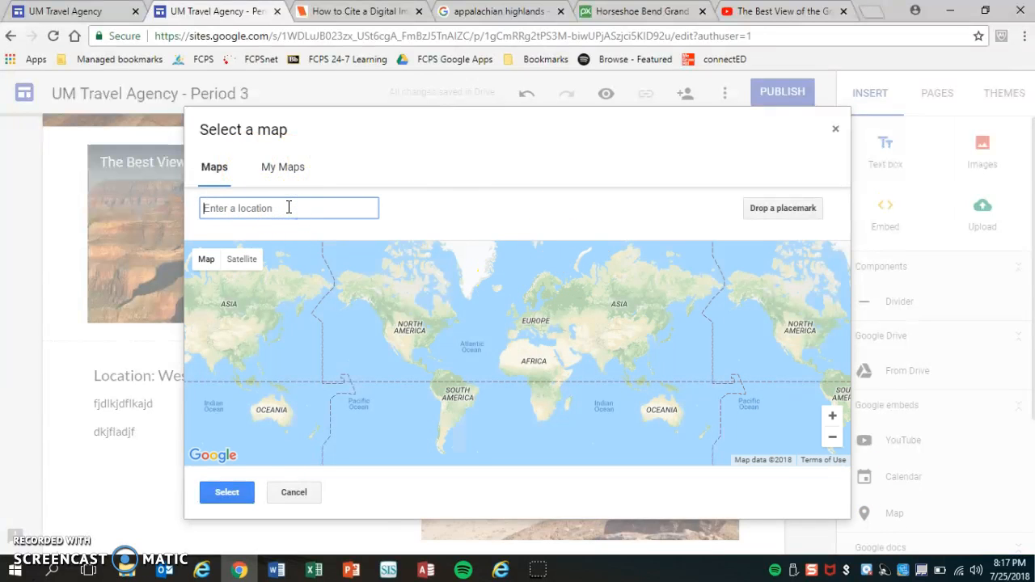
type("grand canyon")
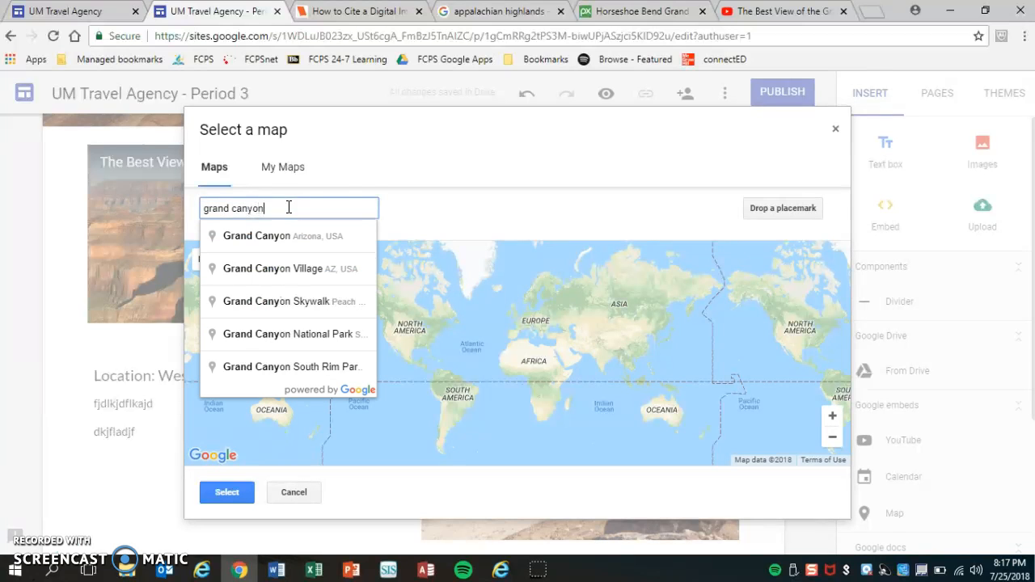
left_click(287, 226)
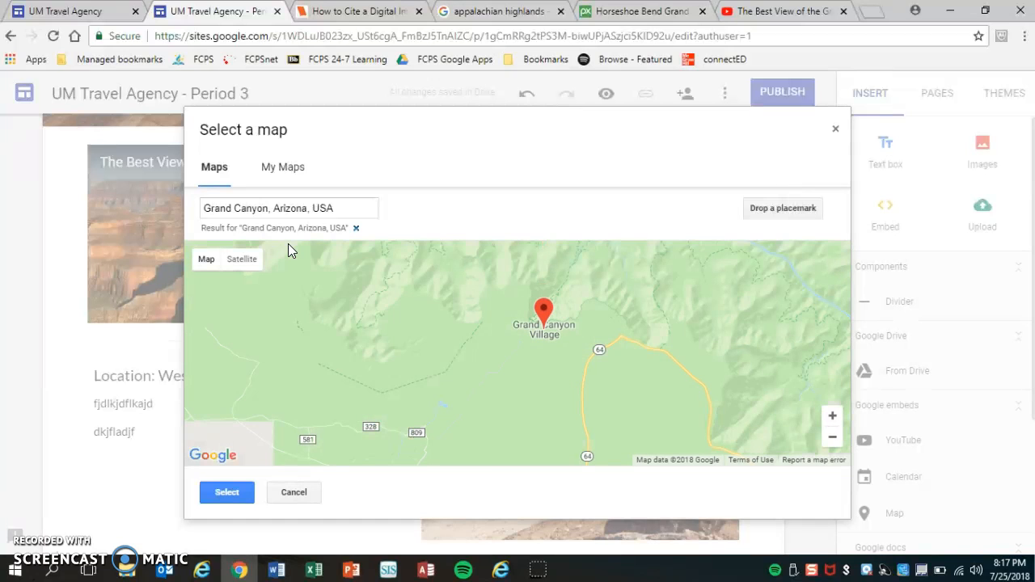
left_click(833, 438)
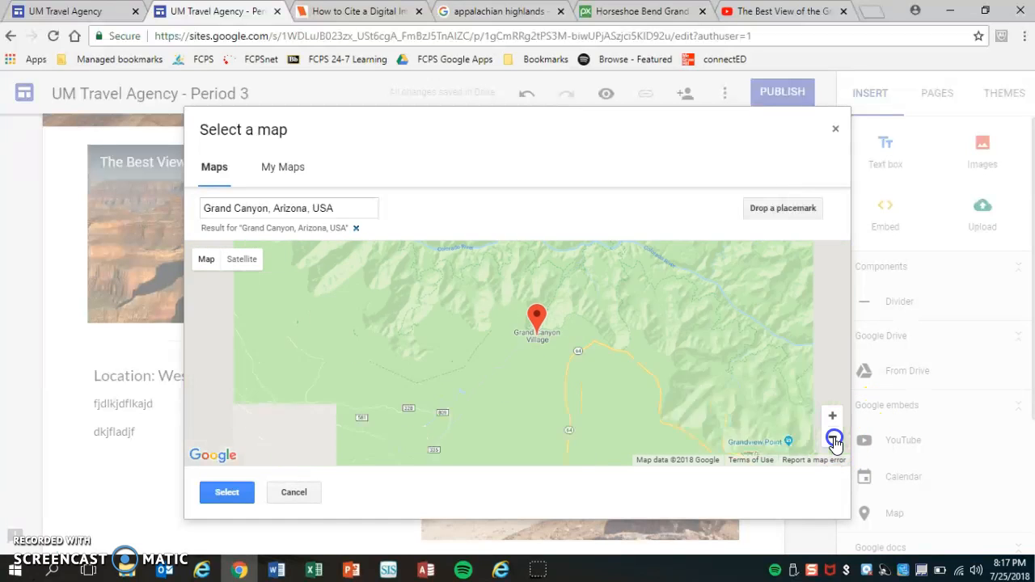
left_click(833, 438)
left_click(833, 438)
left_click(832, 437)
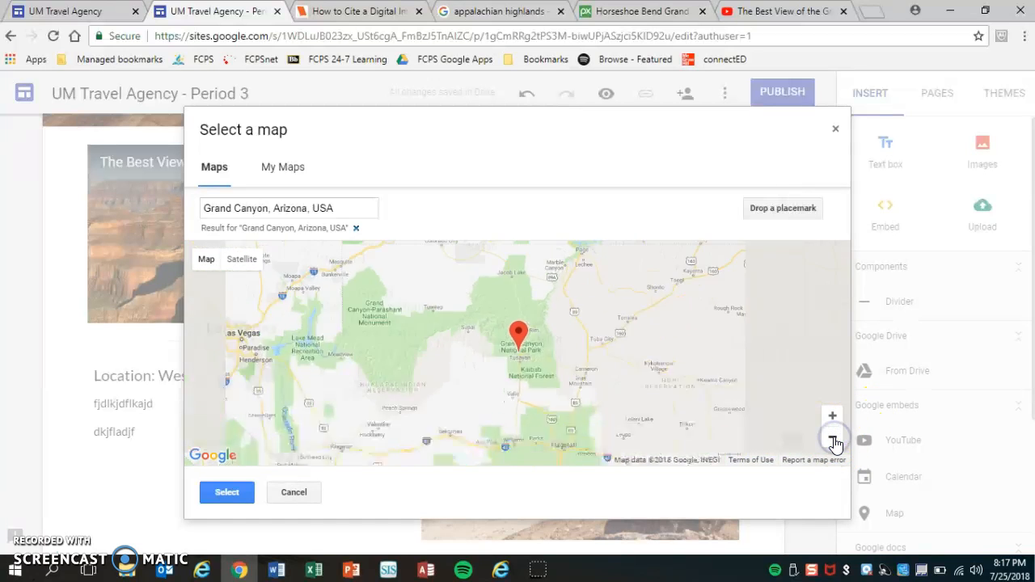
left_click(833, 437)
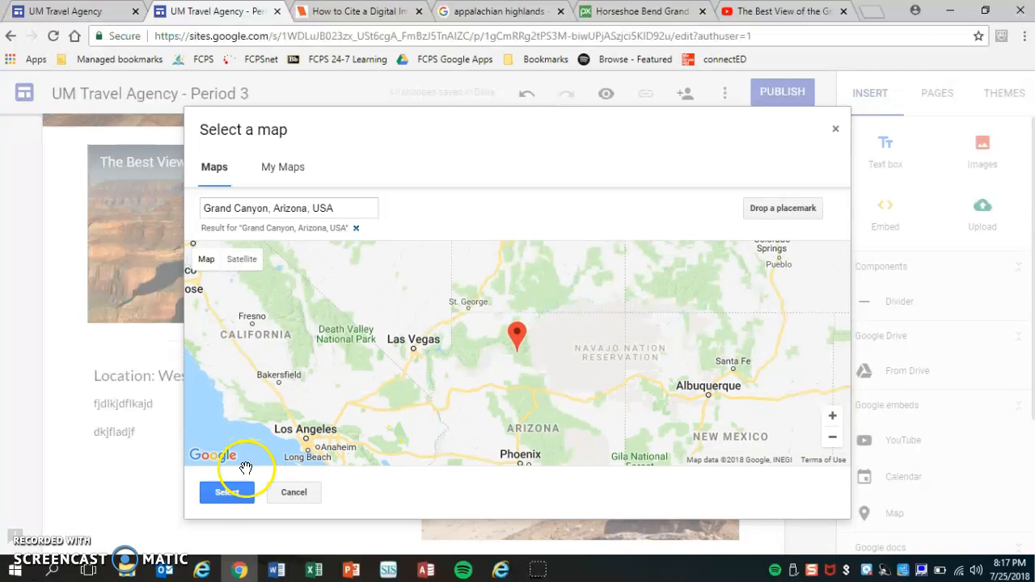
left_click(231, 491)
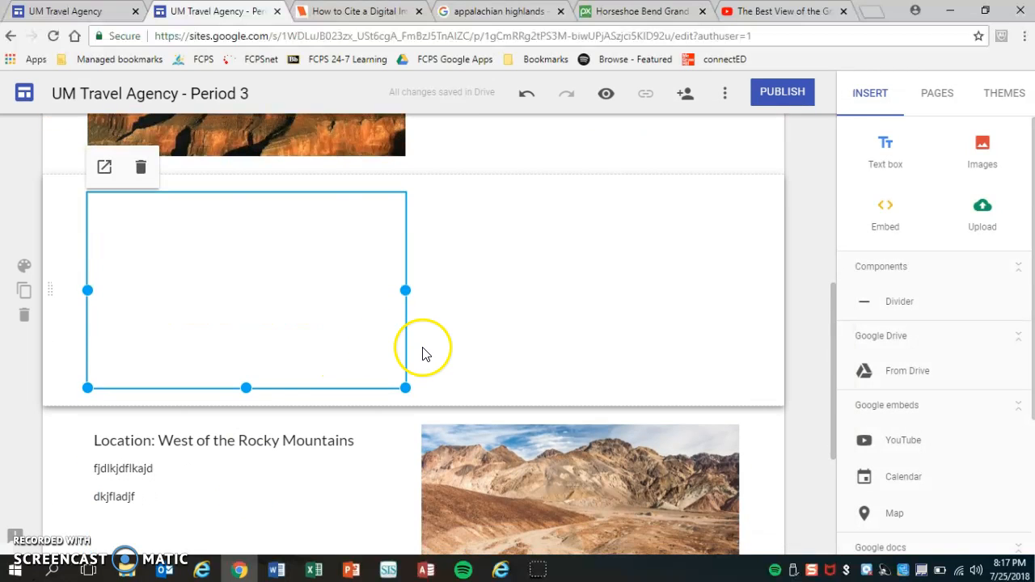
Step: Drag the Grand Canyon map to the centre of its section
left_click_drag(312, 328, 492, 299)
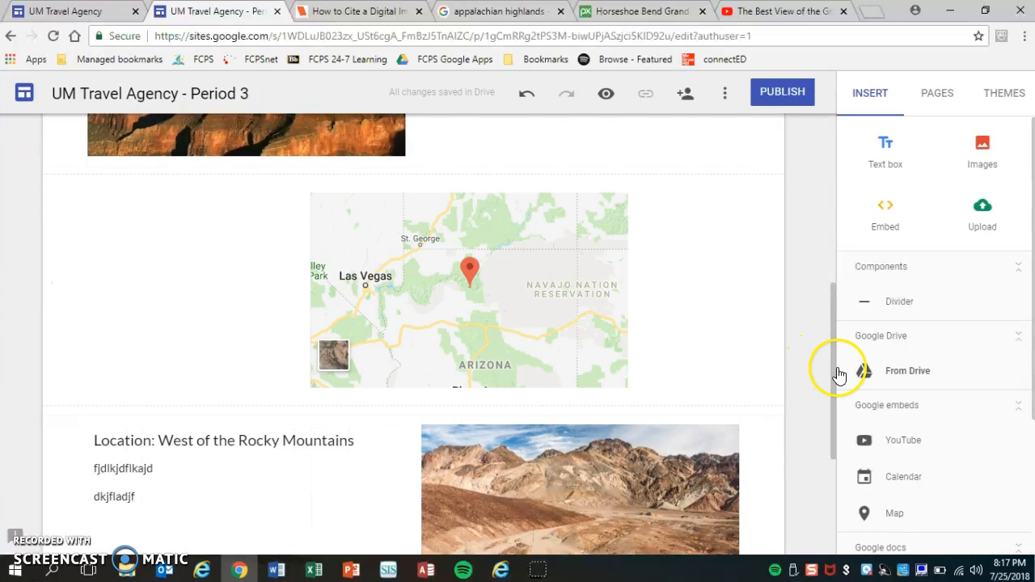
left_click_drag(832, 367, 832, 138)
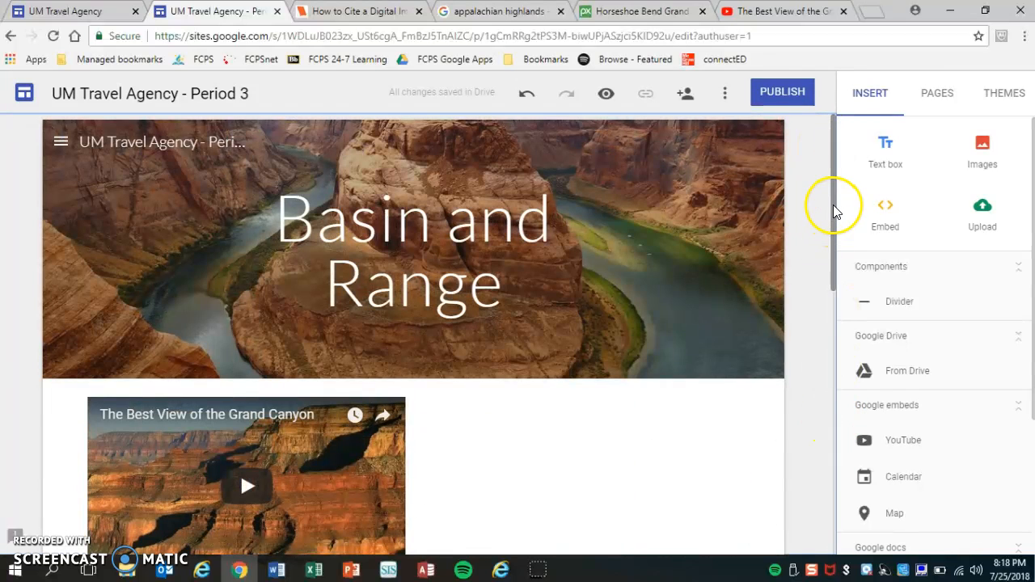
left_click_drag(833, 204, 829, 303)
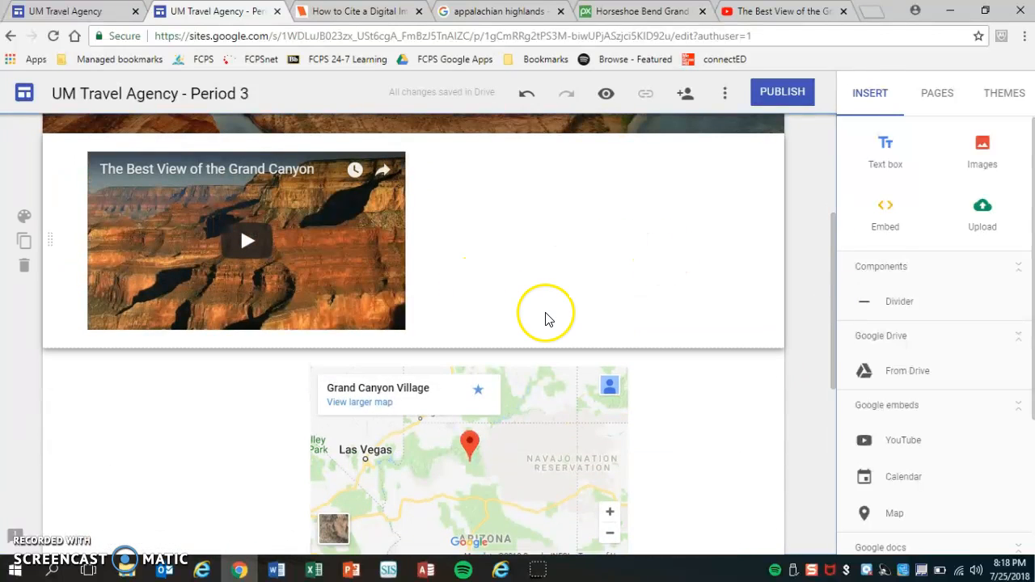
Step: Apply the dark blue Emphasis 2 style to the video section, with no background image
left_click(24, 218)
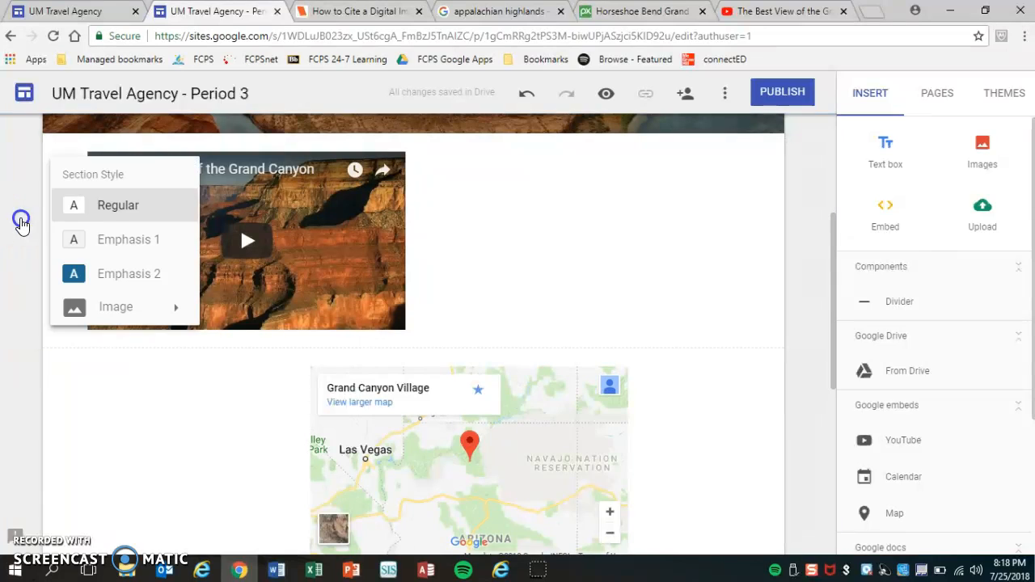
left_click(122, 243)
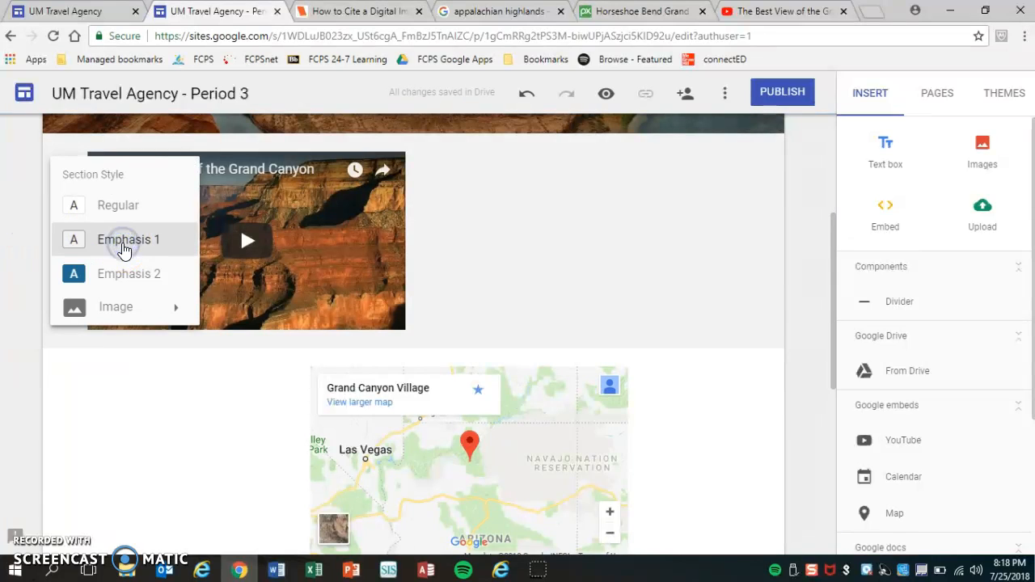
left_click(125, 275)
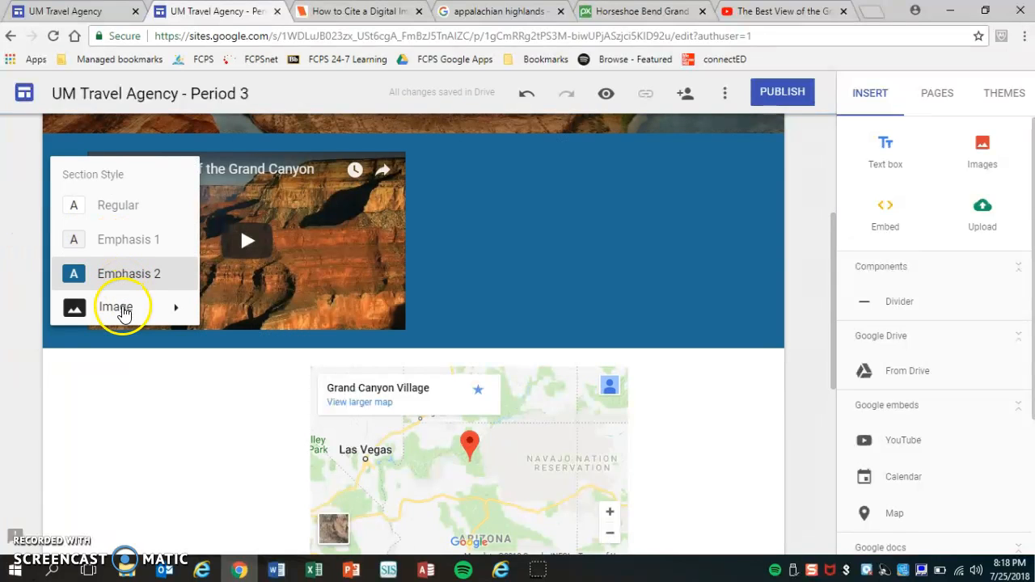
left_click(121, 310)
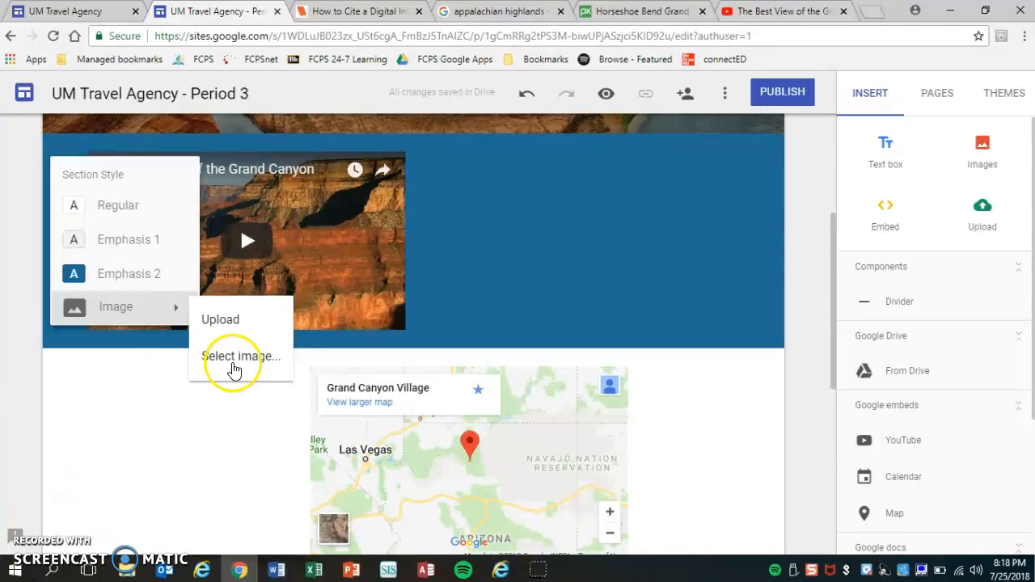
left_click(194, 473)
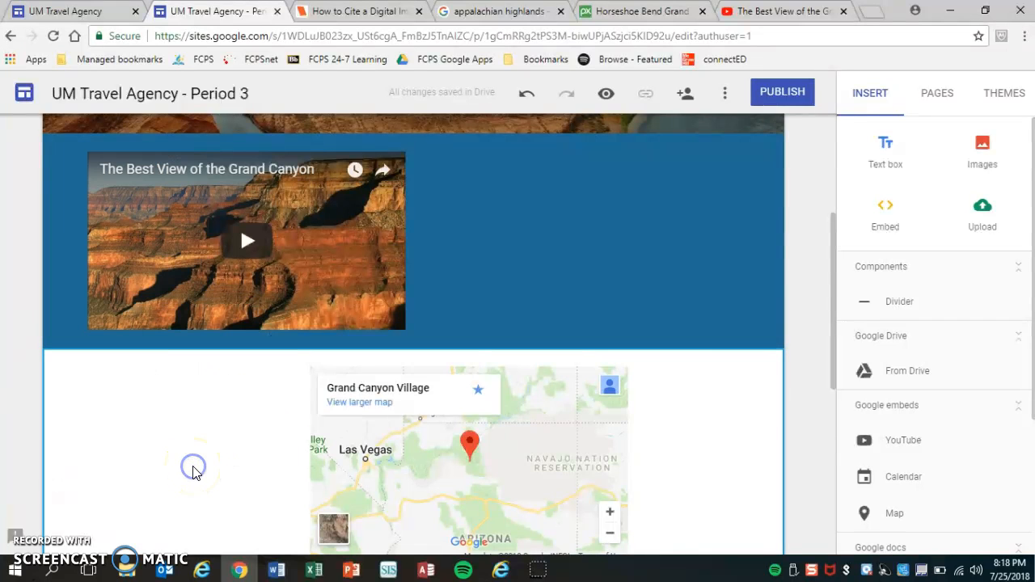
left_click_drag(836, 346, 831, 235)
left_click(833, 212)
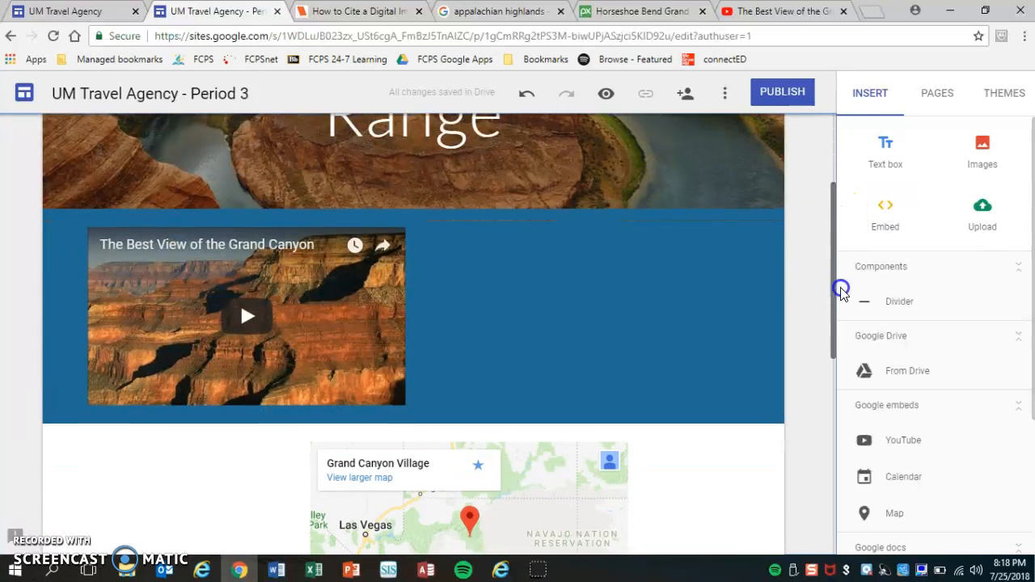